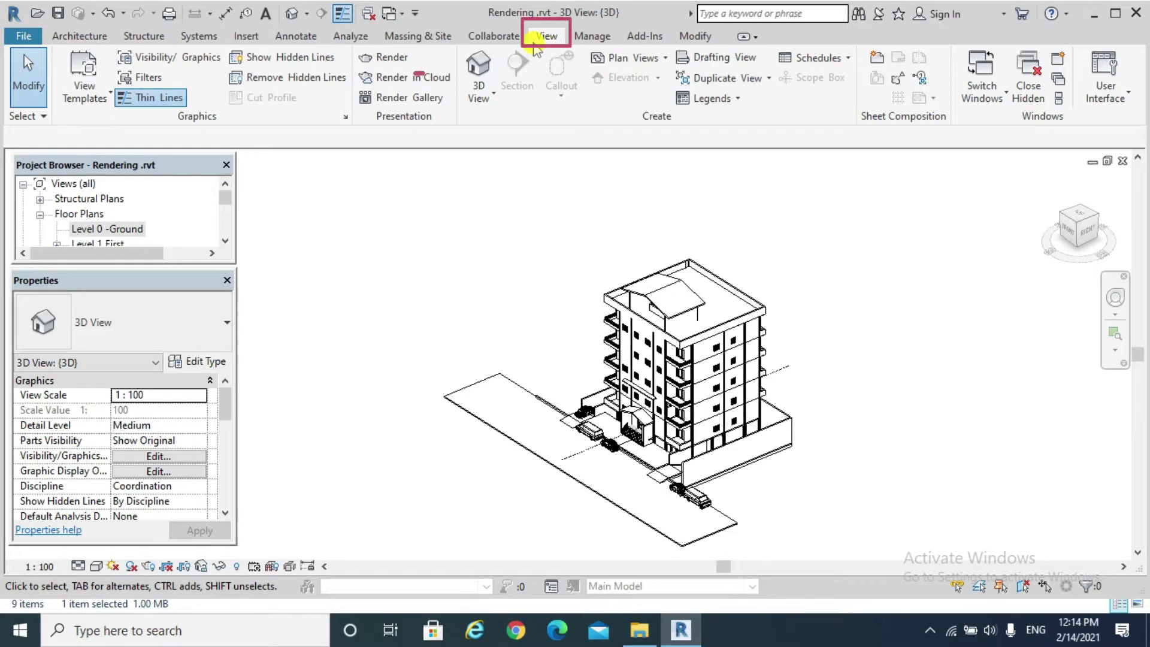
Open the rendering settings for the 3D view and set the render quality to Draft
click(379, 61)
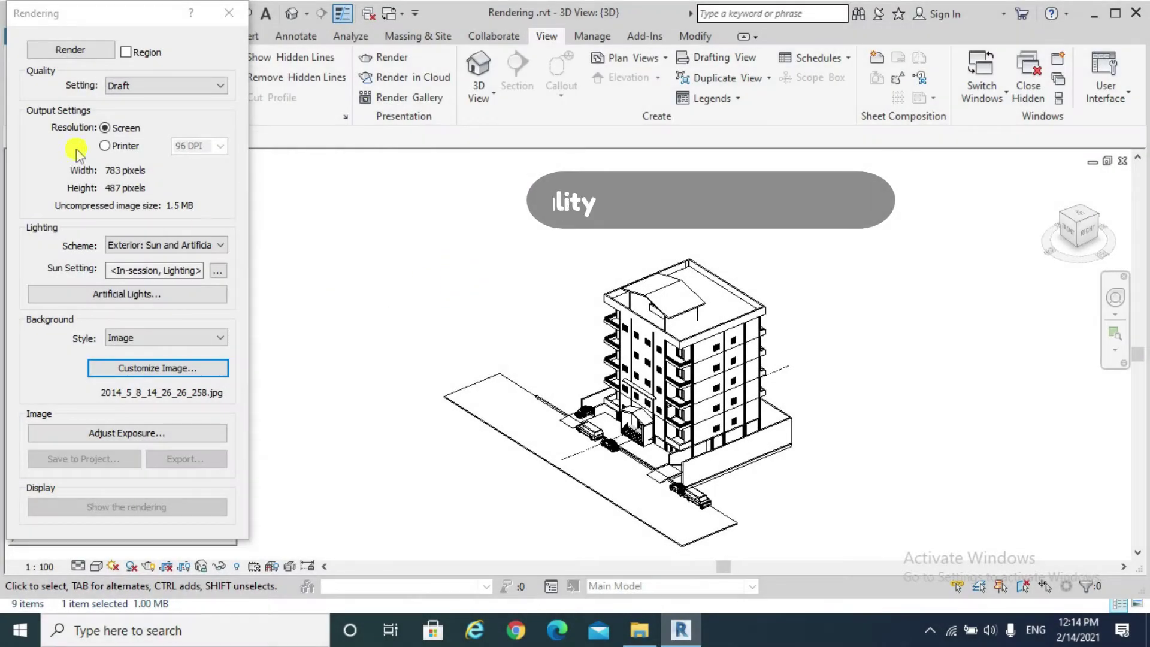
click(221, 86)
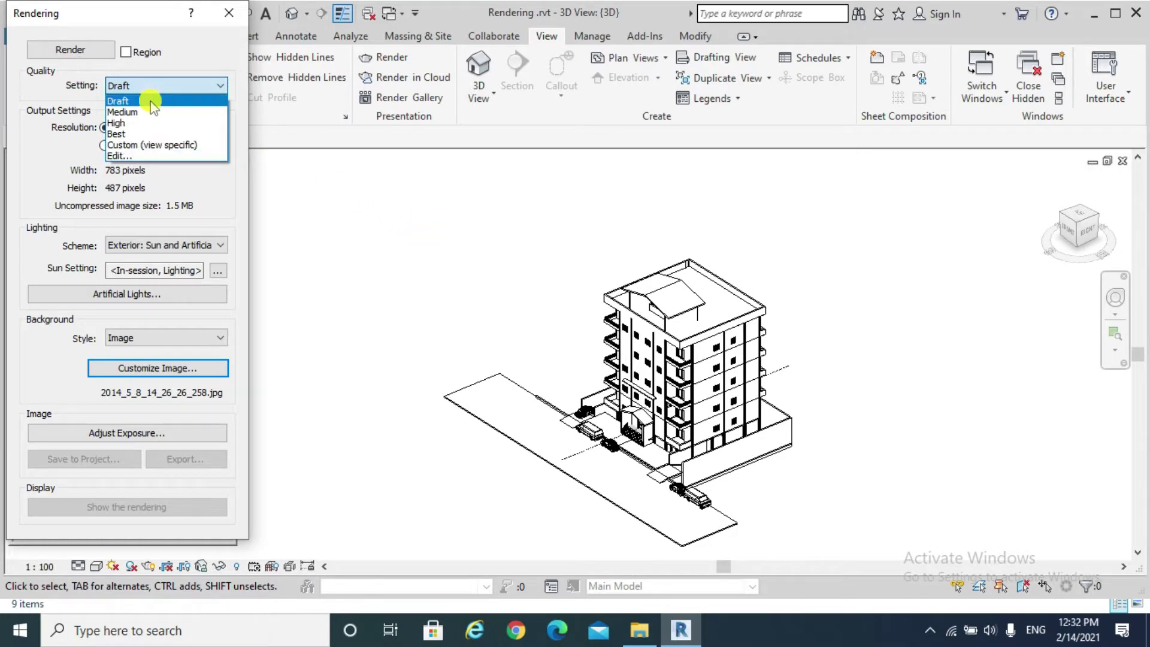
click(147, 96)
click(150, 89)
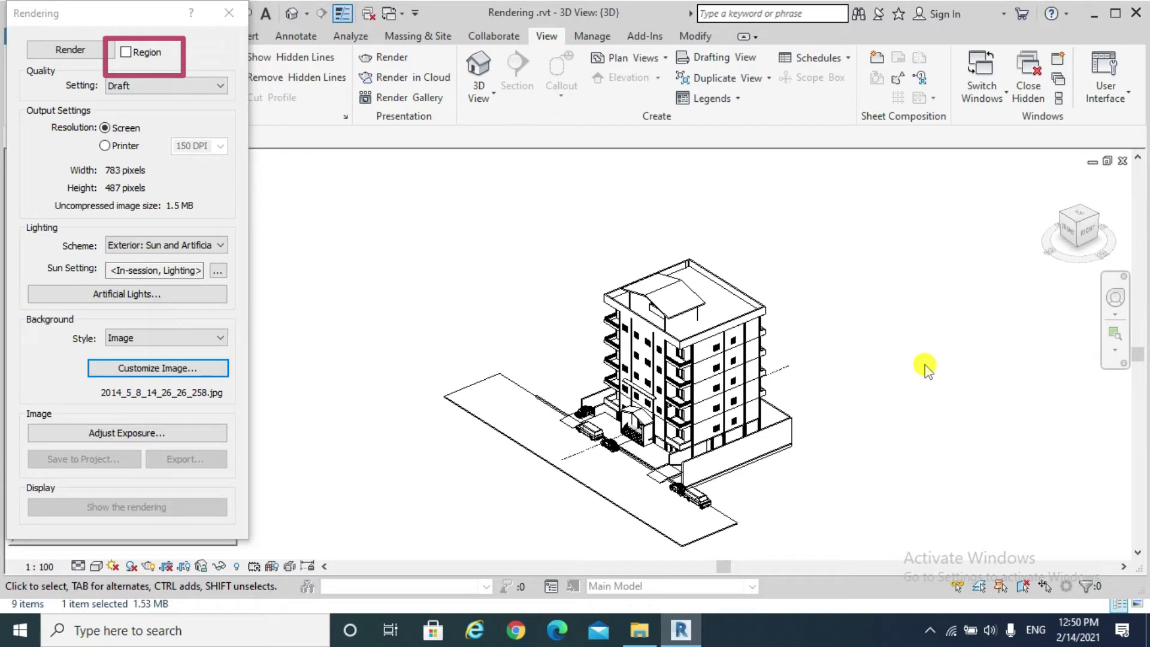
Enable the render region and resize its boundary to fit closely around the building
click(125, 51)
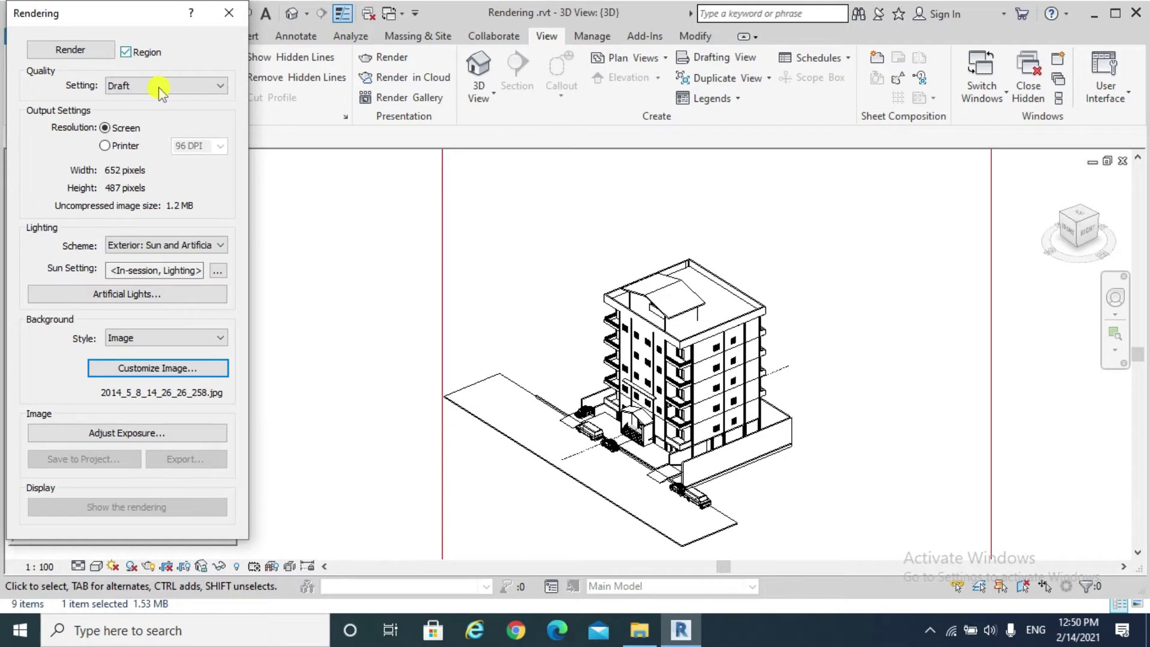
scroll(742, 402, down, 3)
click(816, 488)
drag(873, 489, 717, 439)
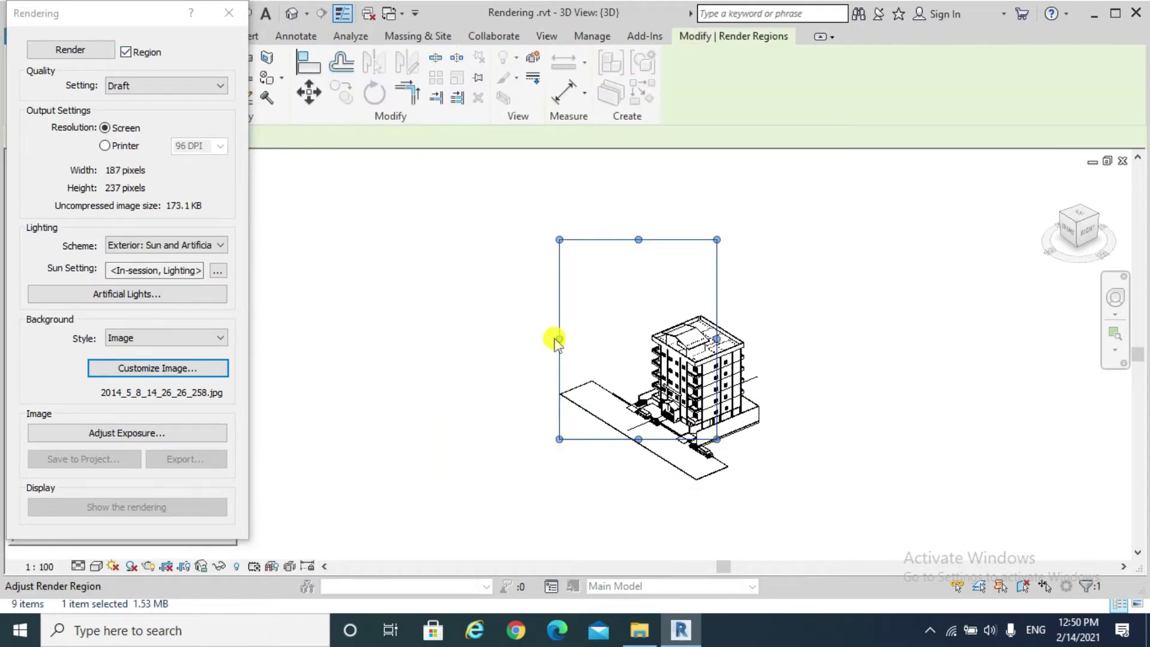
drag(555, 340, 642, 340)
drag(679, 241, 677, 334)
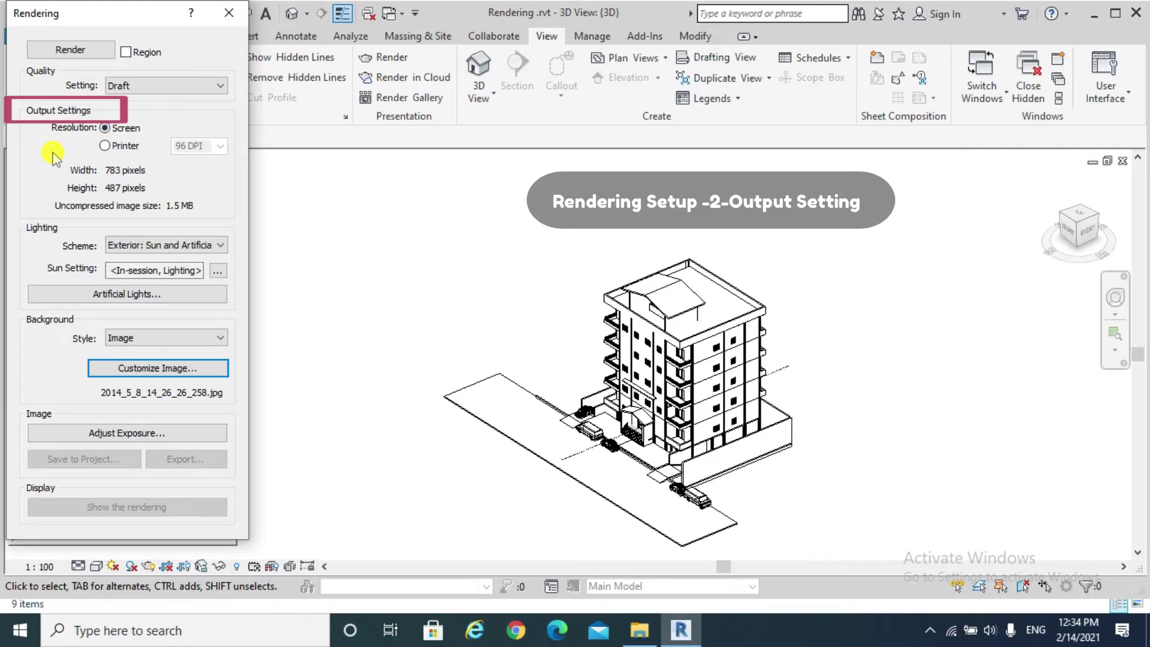
Try the Printer output resolution and list the available lighting schemes
click(105, 145)
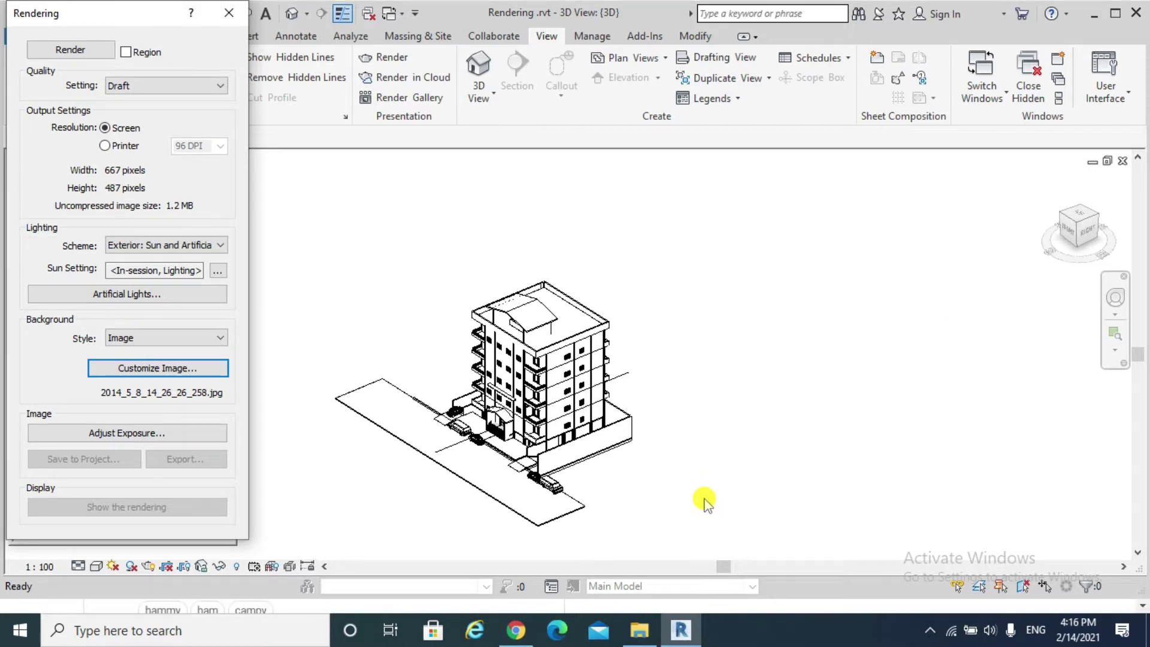
click(208, 245)
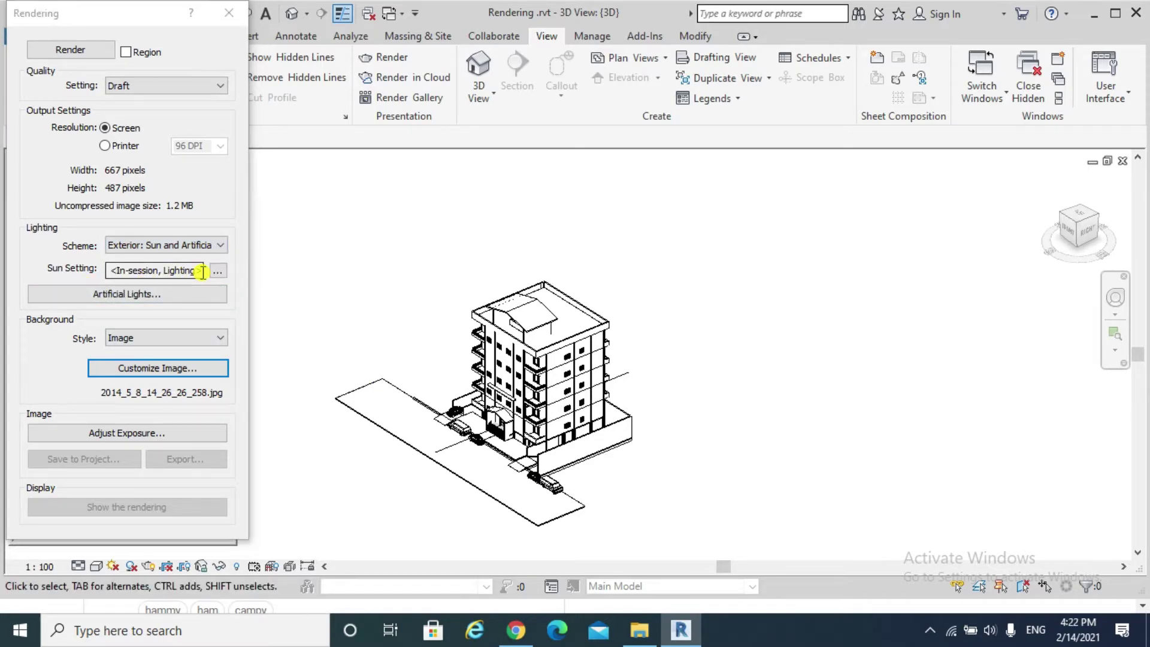
Open the sun settings and review the Still, Single Day and Lighting solar study modes
click(217, 272)
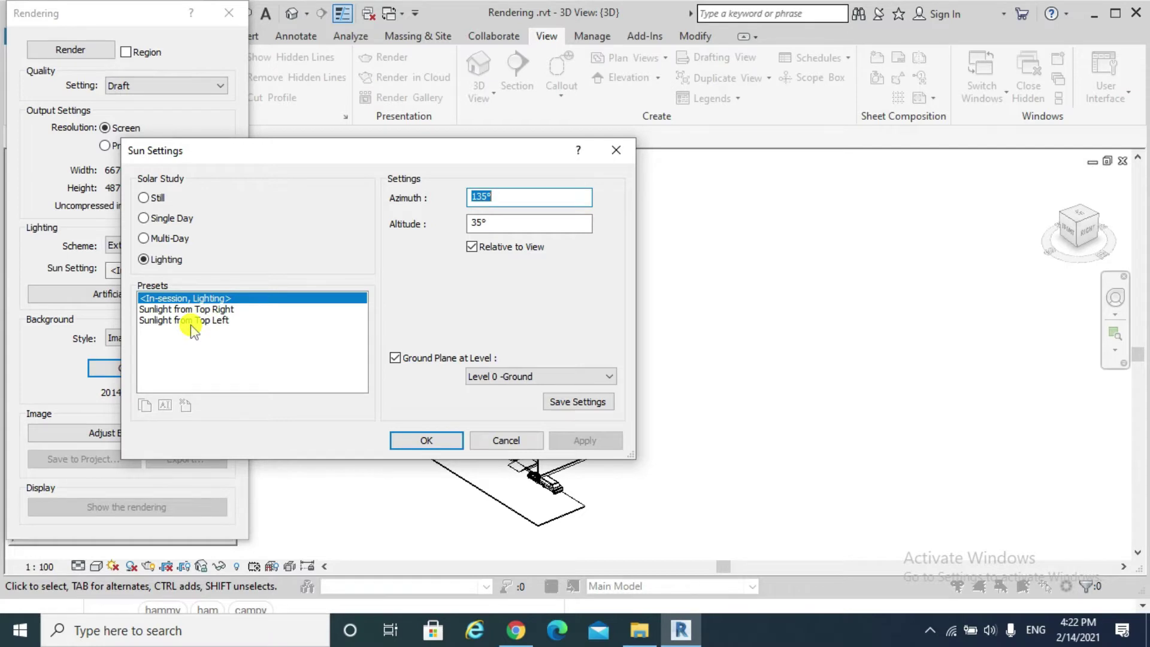
click(143, 197)
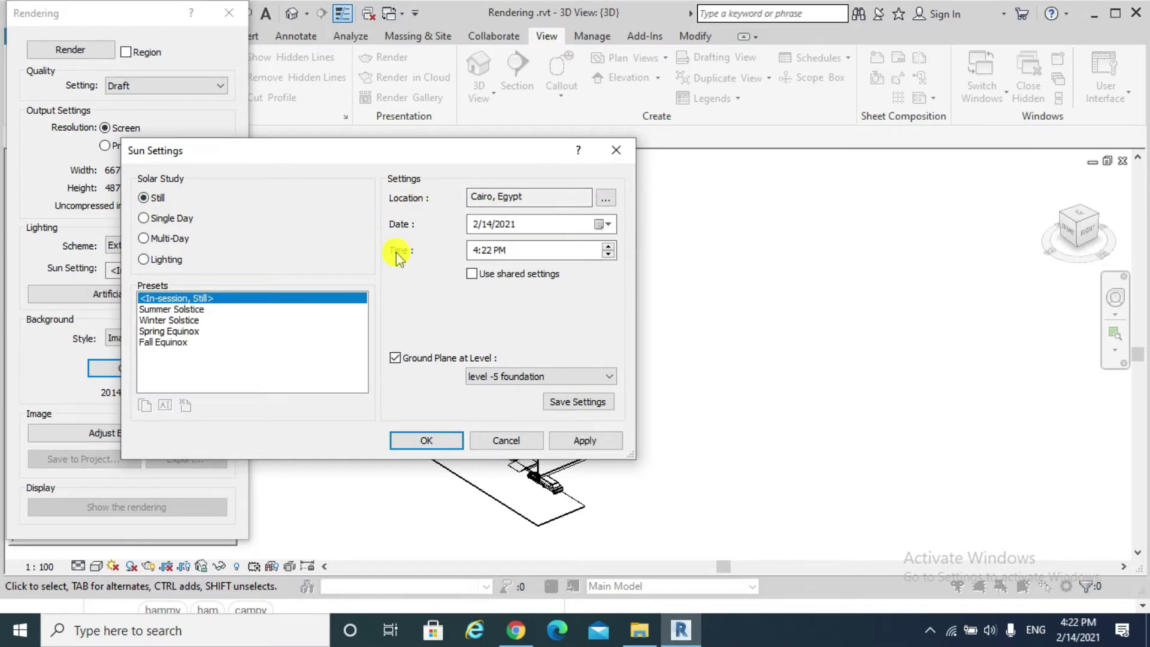
click(143, 220)
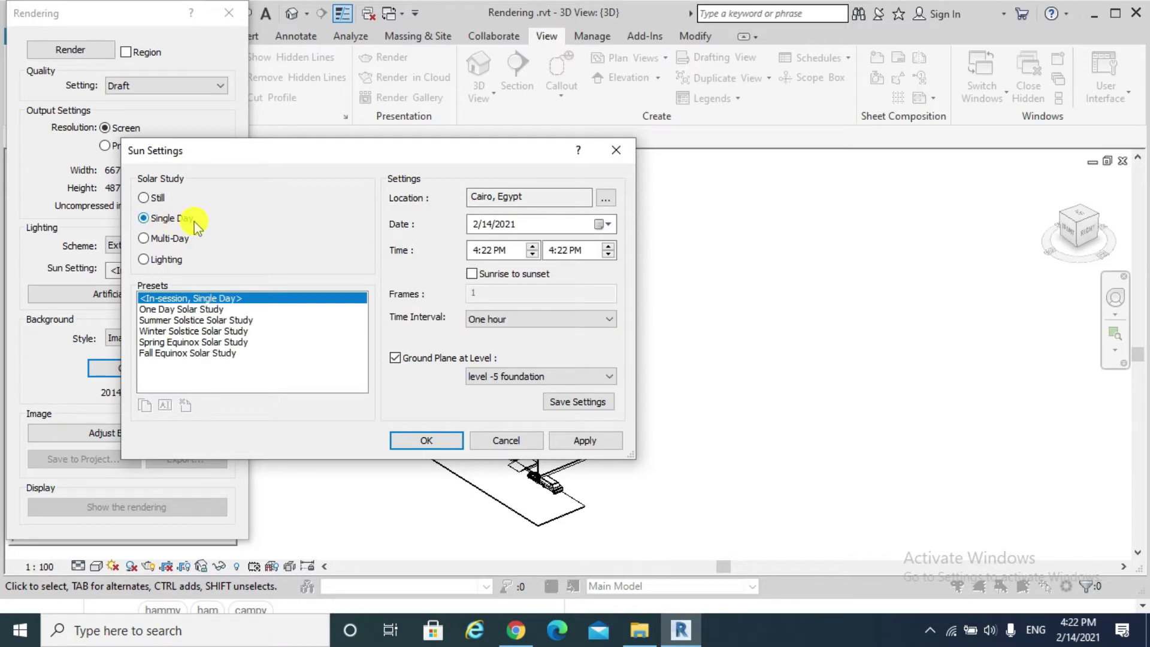
click(144, 260)
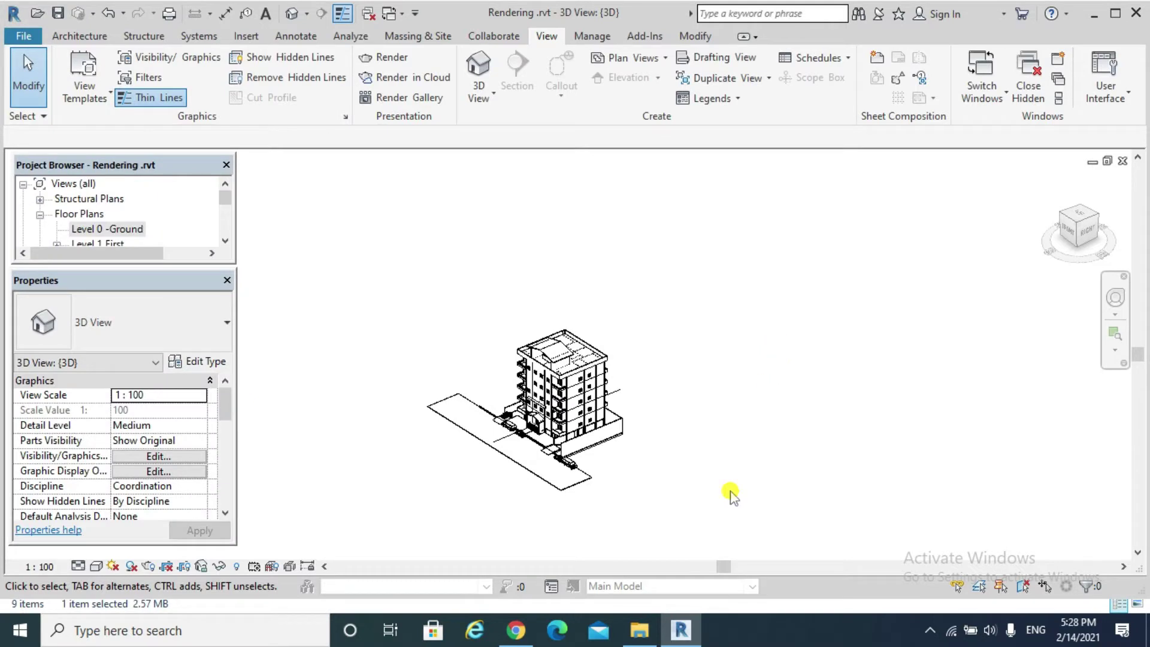
Turn on the sun path and shadows in the 3D view
click(114, 566)
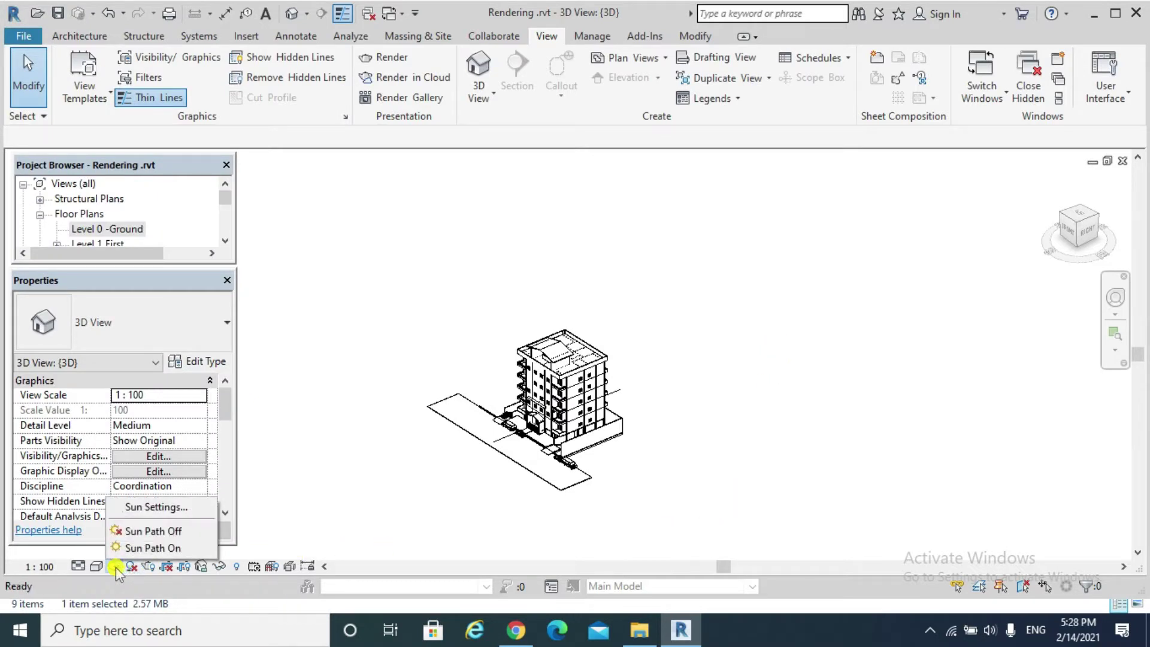
click(153, 548)
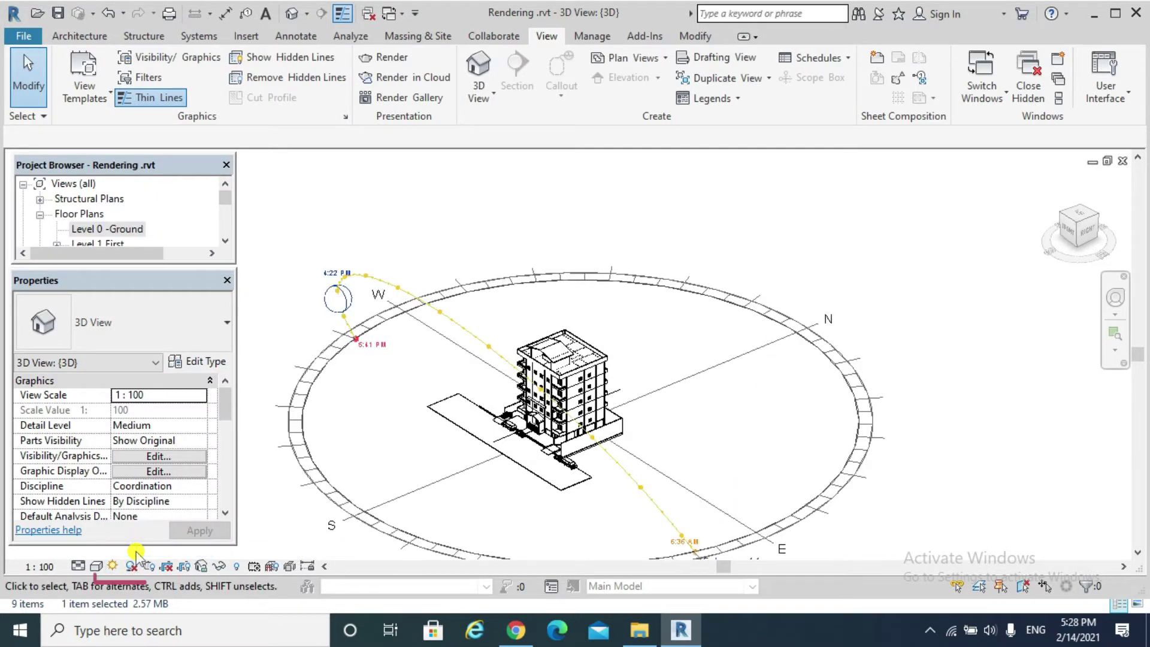
click(130, 566)
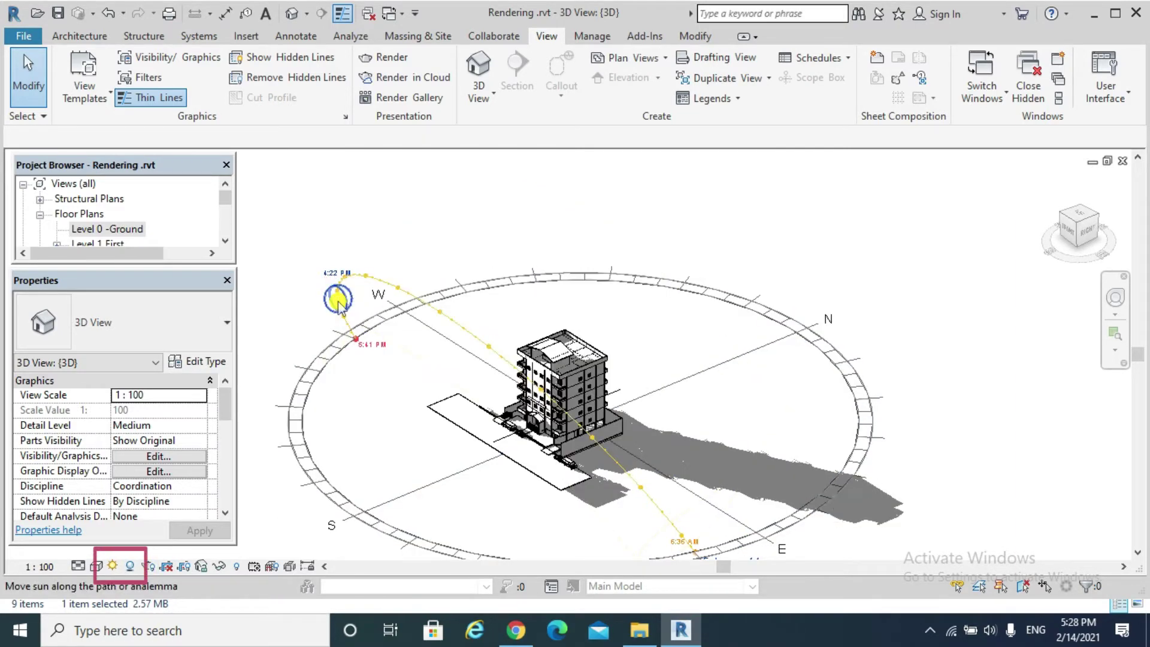
Move the sun along its daily path to about 11:15 AM and further on towards the sunrise side
drag(346, 304, 472, 366)
scroll(578, 436, up, 2)
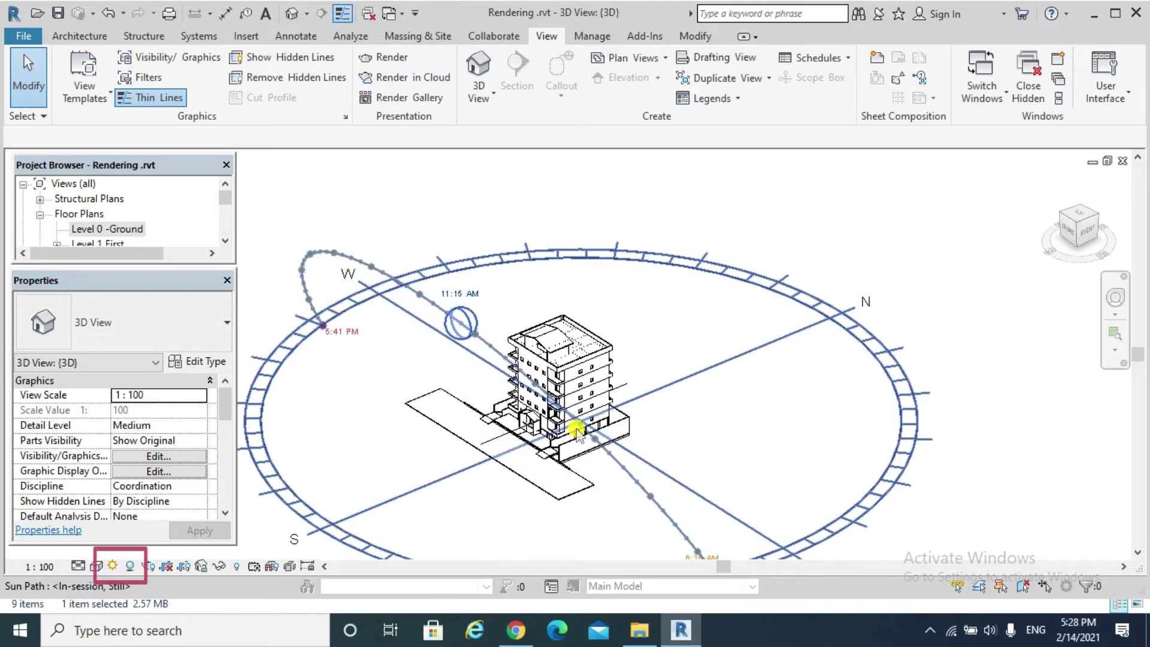
shift+middle_drag(578, 436, 552, 442)
mouse_move(426, 308)
mouse_down()
mouse_move(528, 424)
mouse_move(611, 438)
mouse_move(635, 428)
mouse_up()
shift+middle_drag(636, 428, 599, 419)
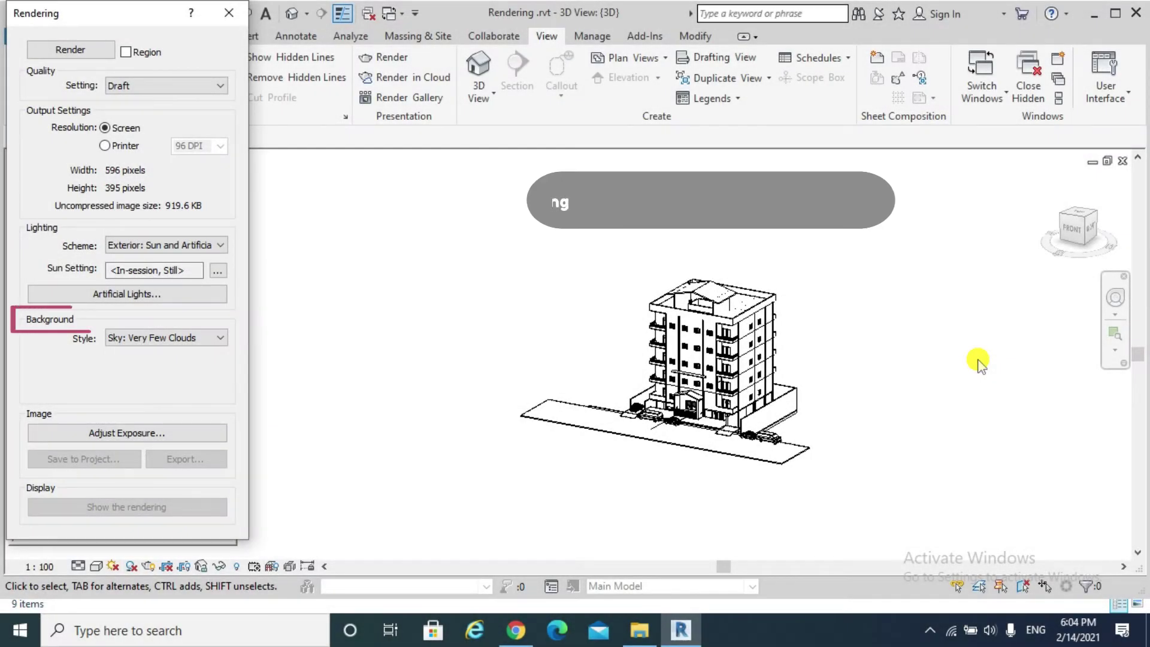
Set the background style to Sky: Very Few Clouds and render the 3D view
click(166, 341)
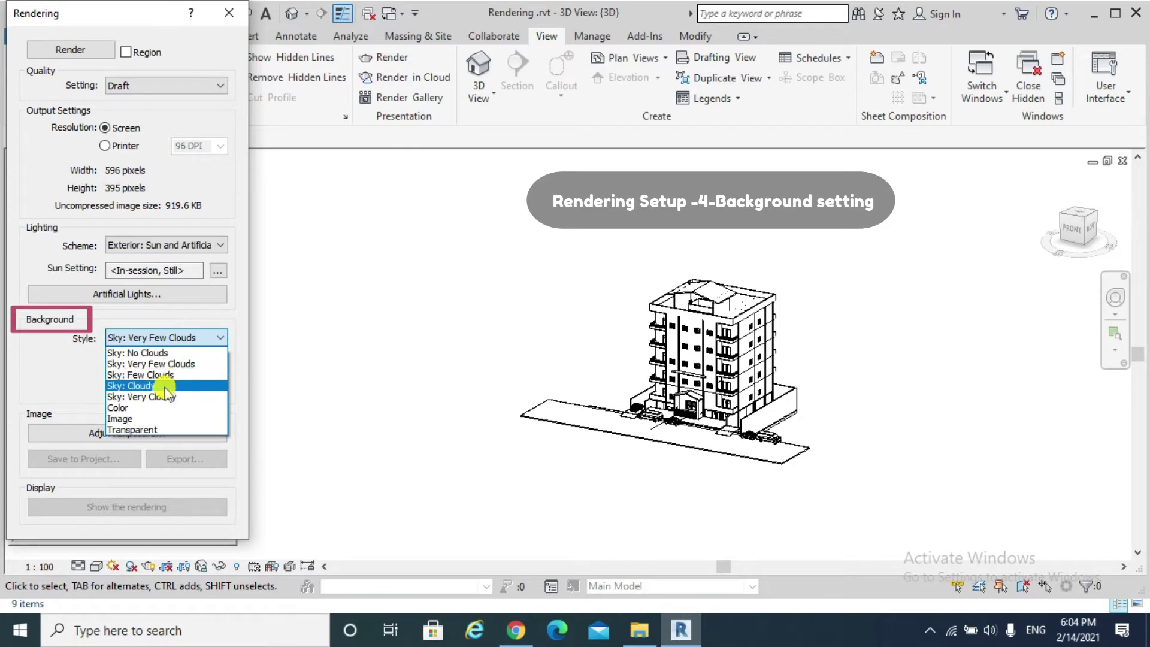
click(155, 364)
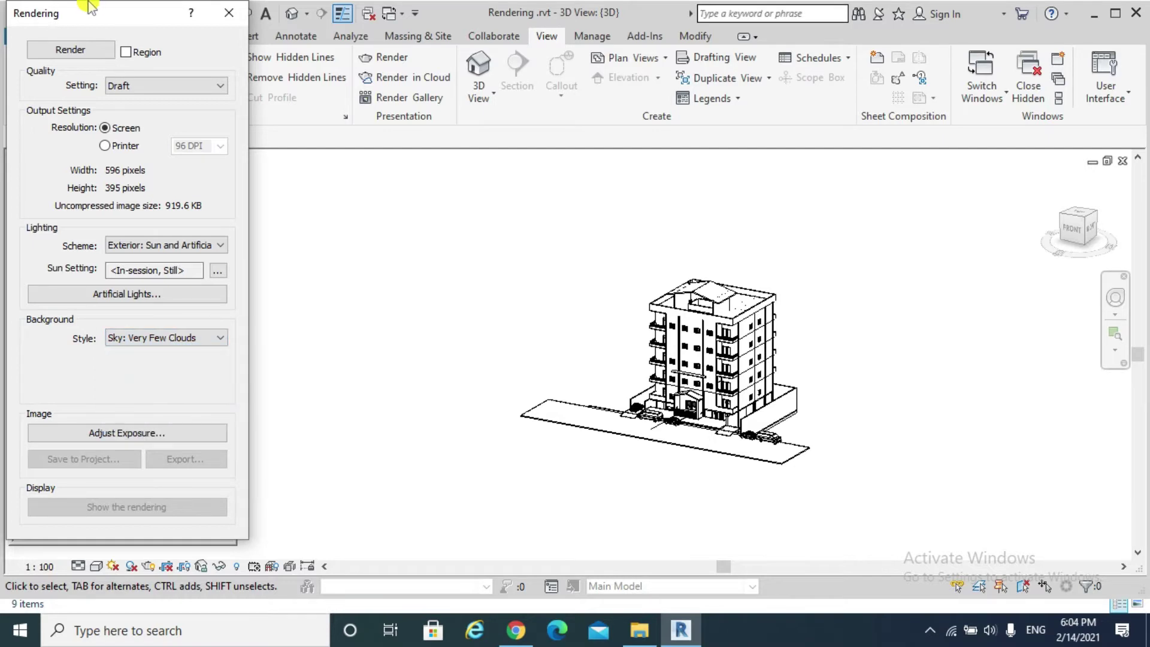
click(70, 51)
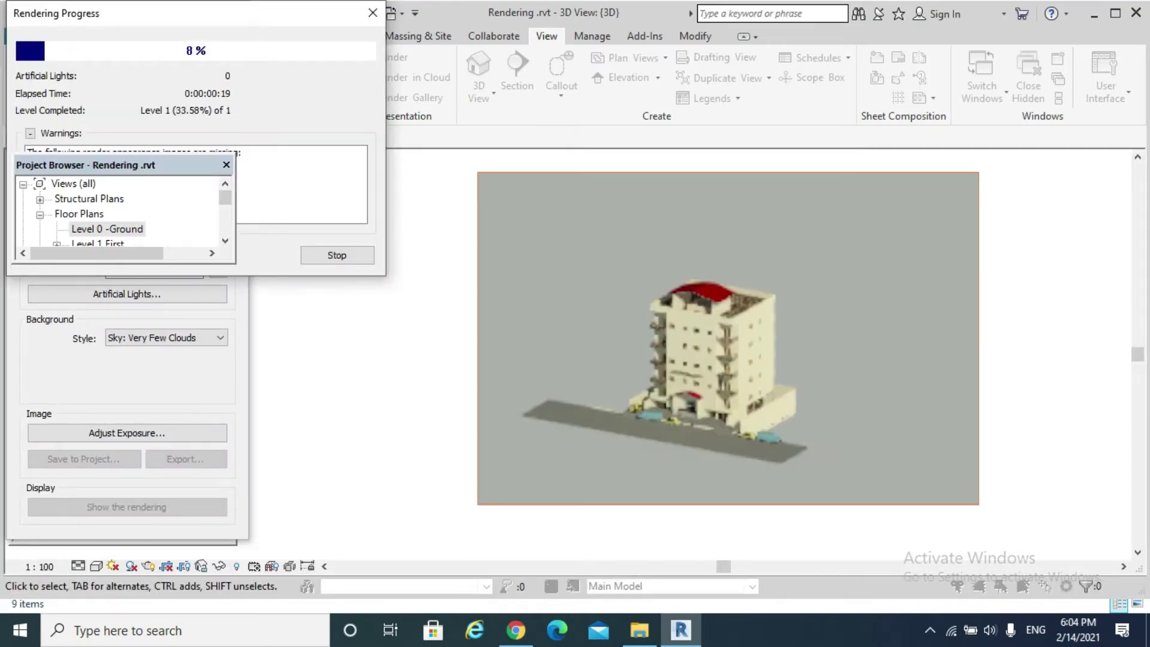
scroll(596, 411, up, 2)
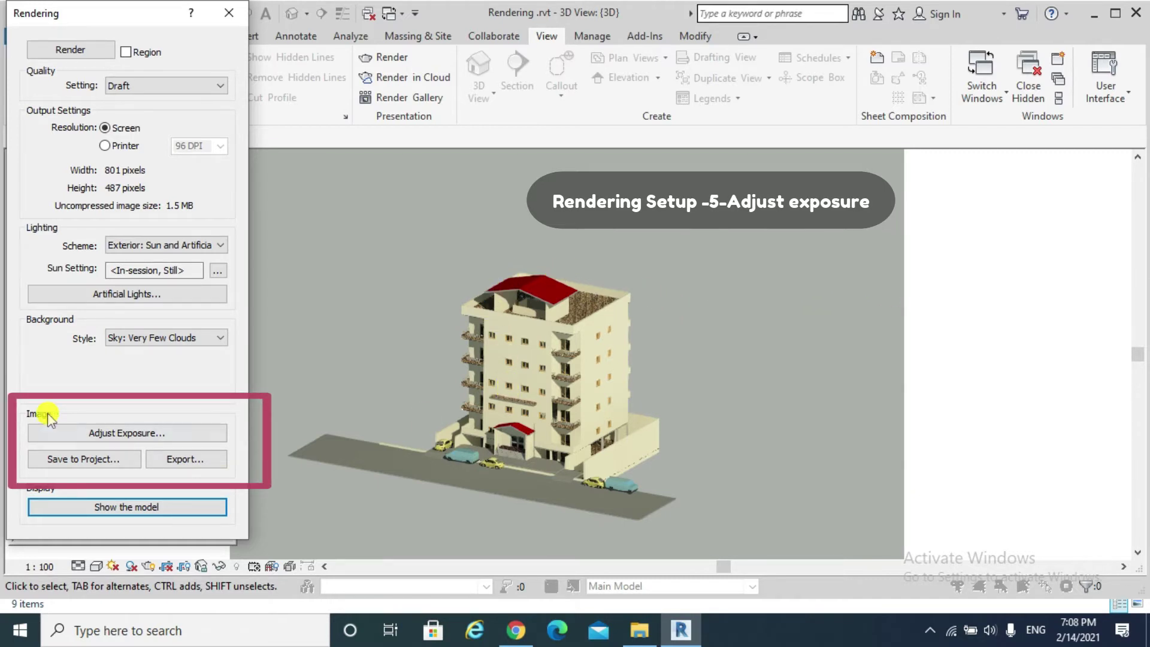
Try exposure values of about 18.05 and 8.61 on the rendered image, applying each, and reset the exposure controls
click(99, 433)
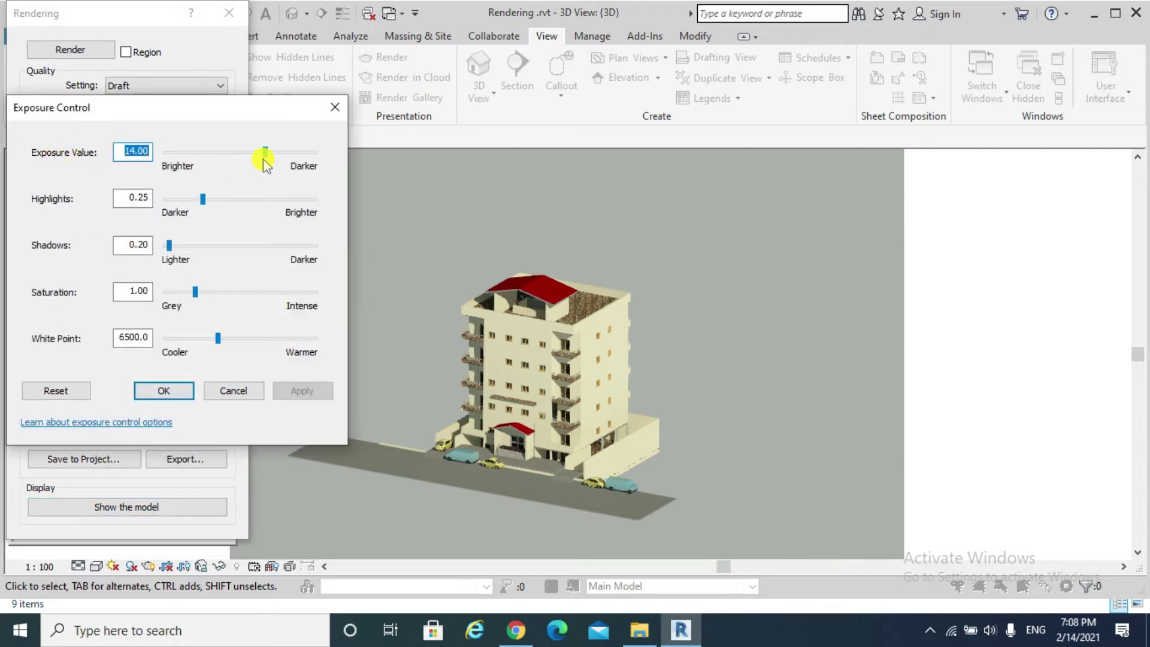
drag(266, 154, 289, 161)
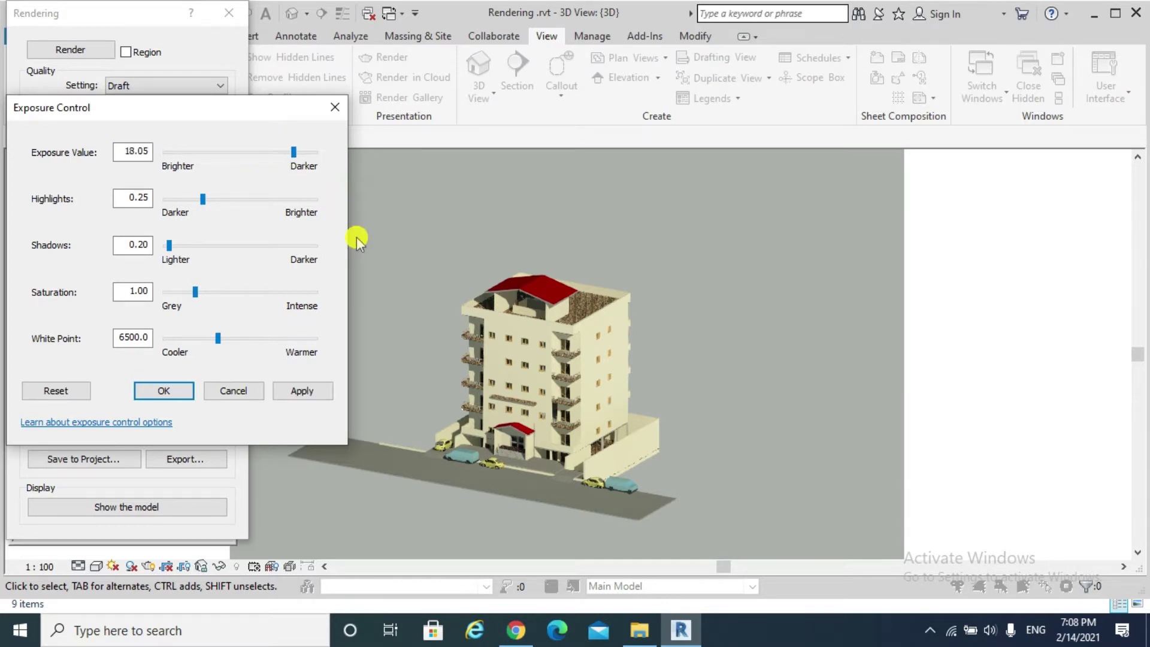
click(291, 391)
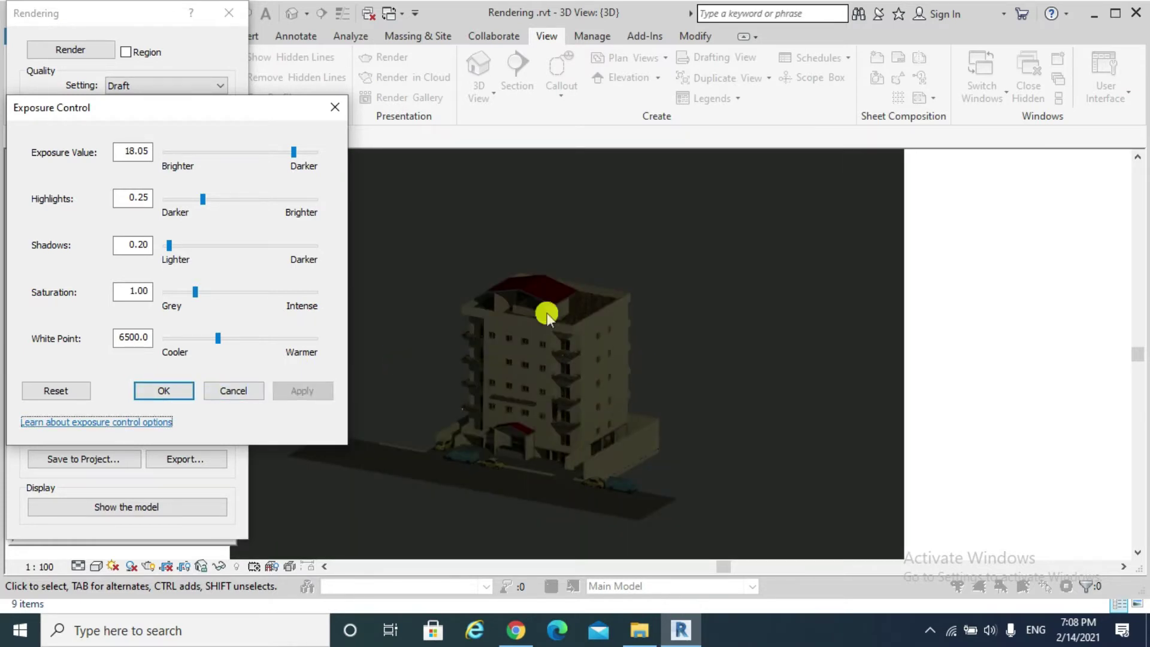
drag(294, 153, 227, 154)
click(302, 390)
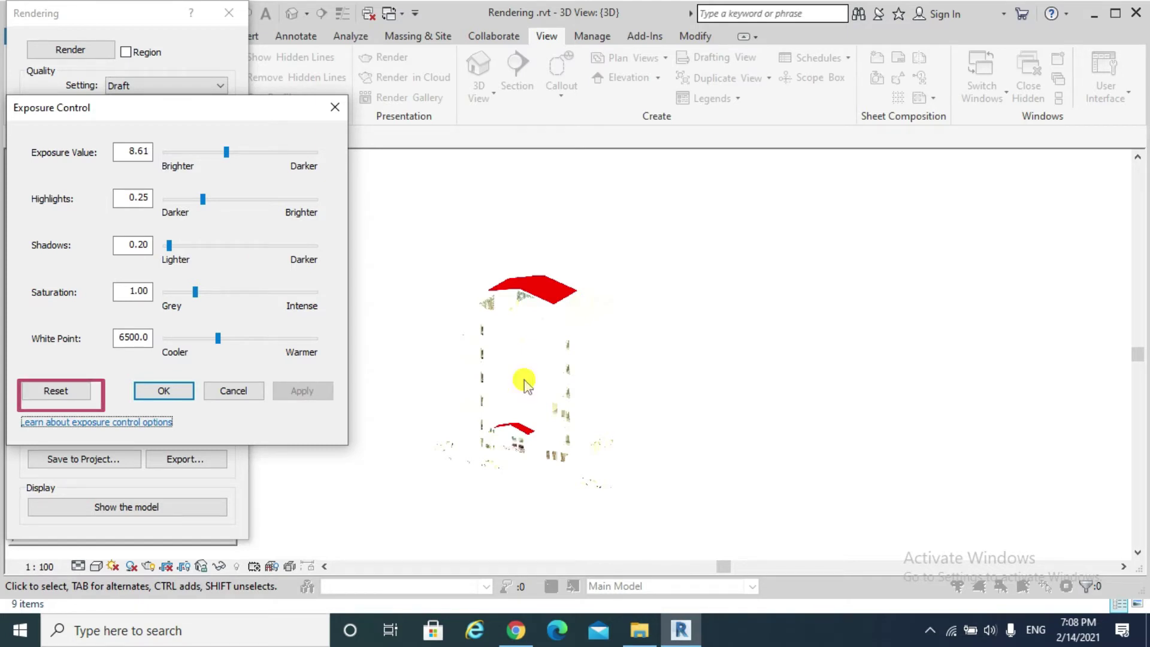
click(54, 392)
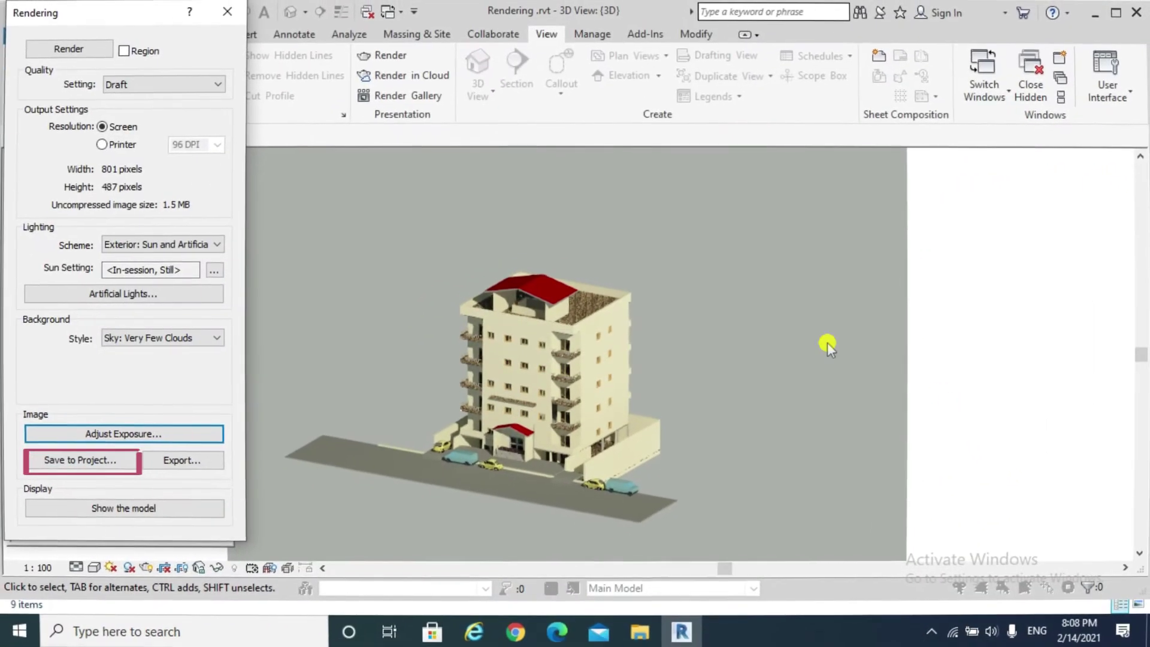
Save the rendered image to the project as -3D-_1 and start exporting it to a file
click(101, 462)
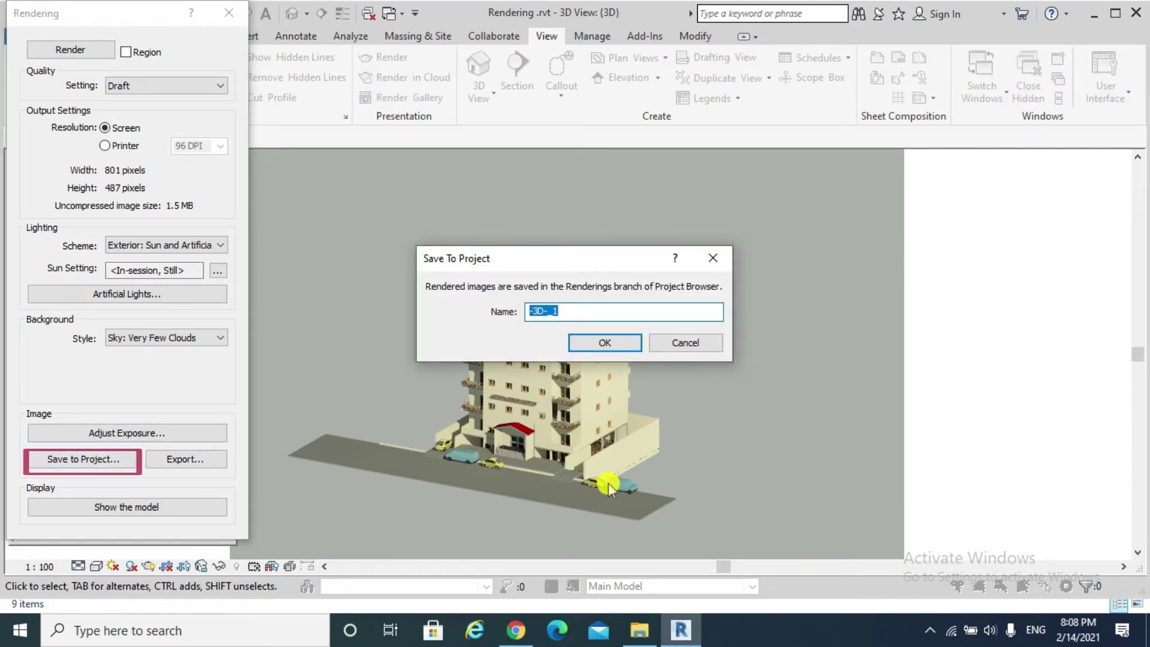
click(619, 346)
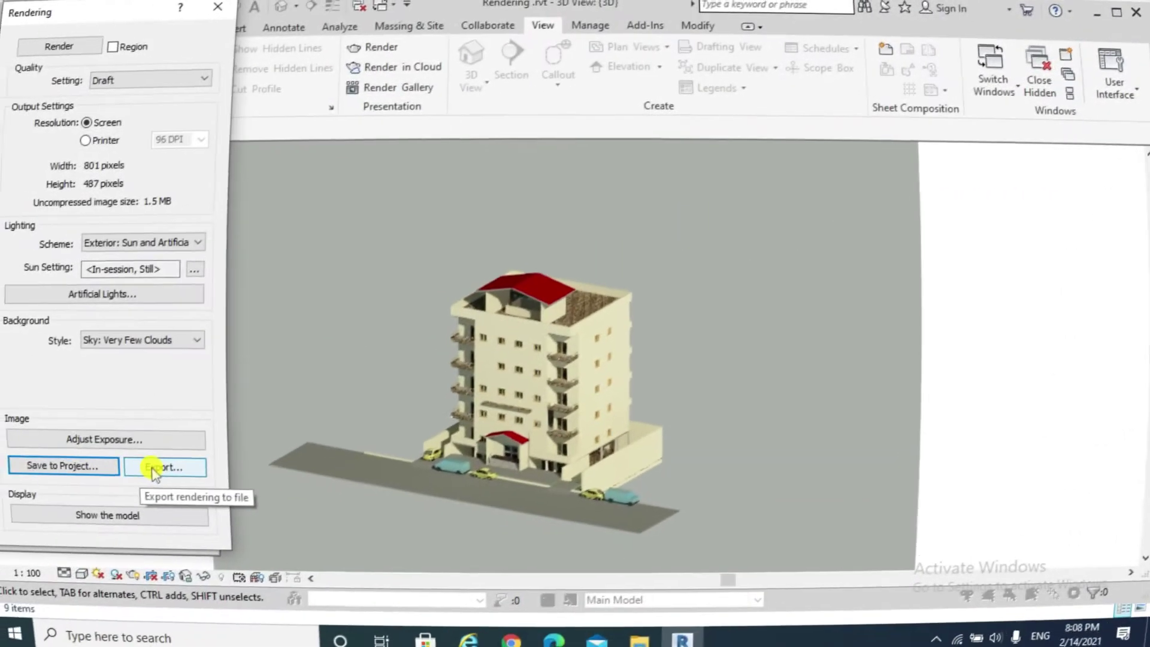
click(151, 470)
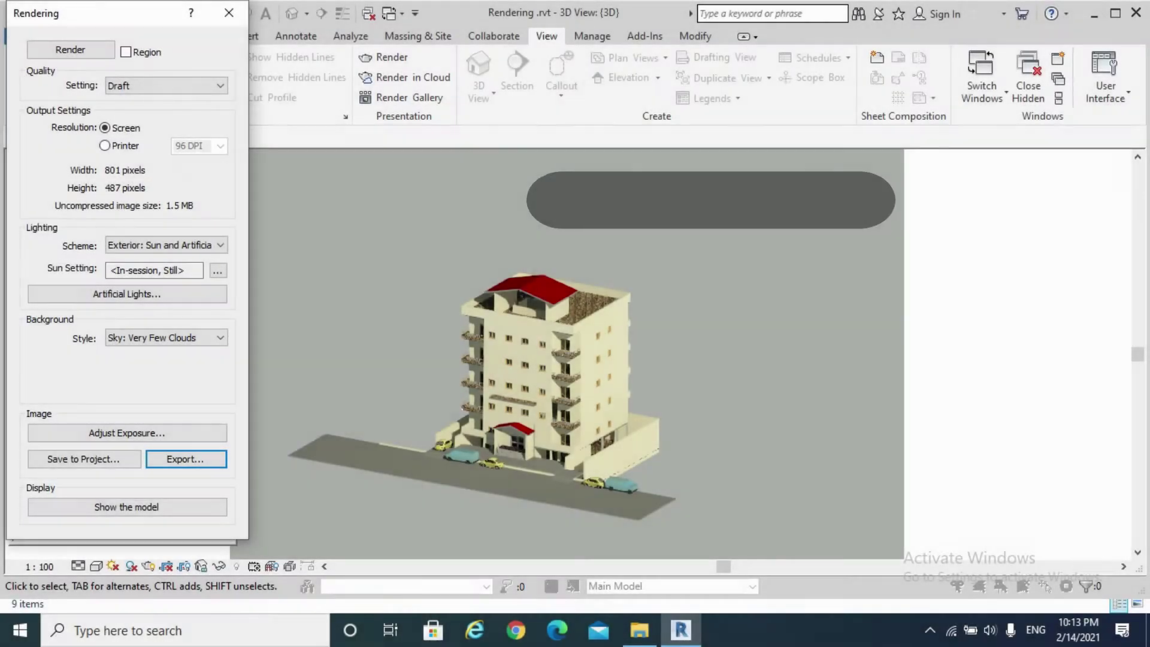
Switch the display back and forth between the model and the rendering to compare them
click(124, 509)
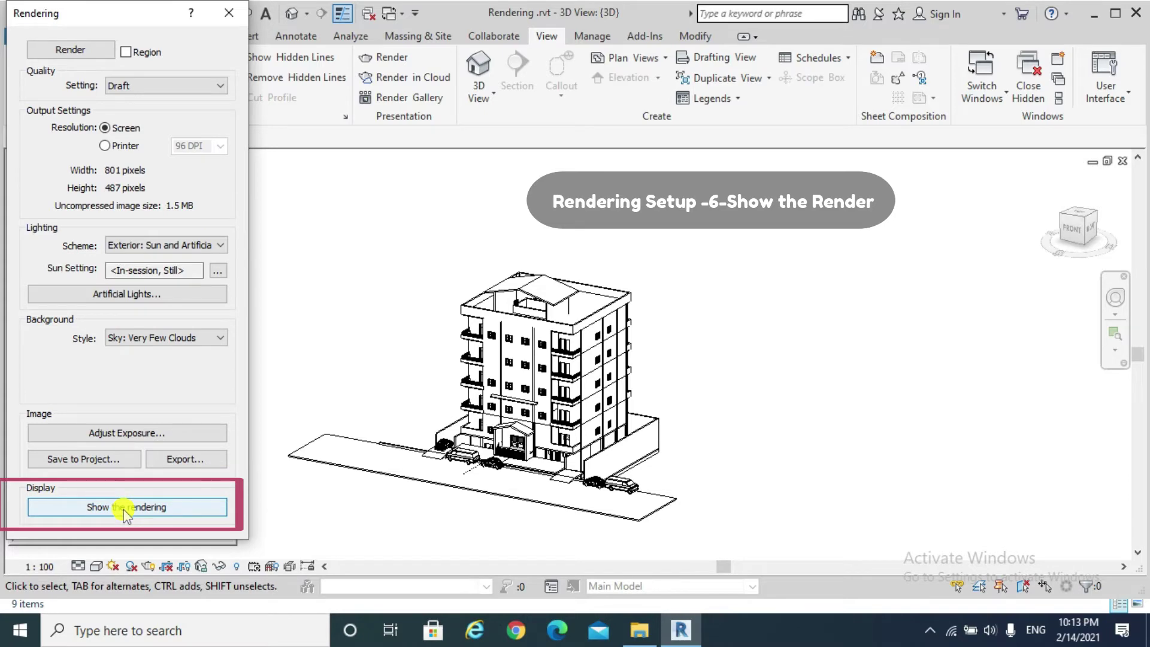
click(126, 509)
click(124, 509)
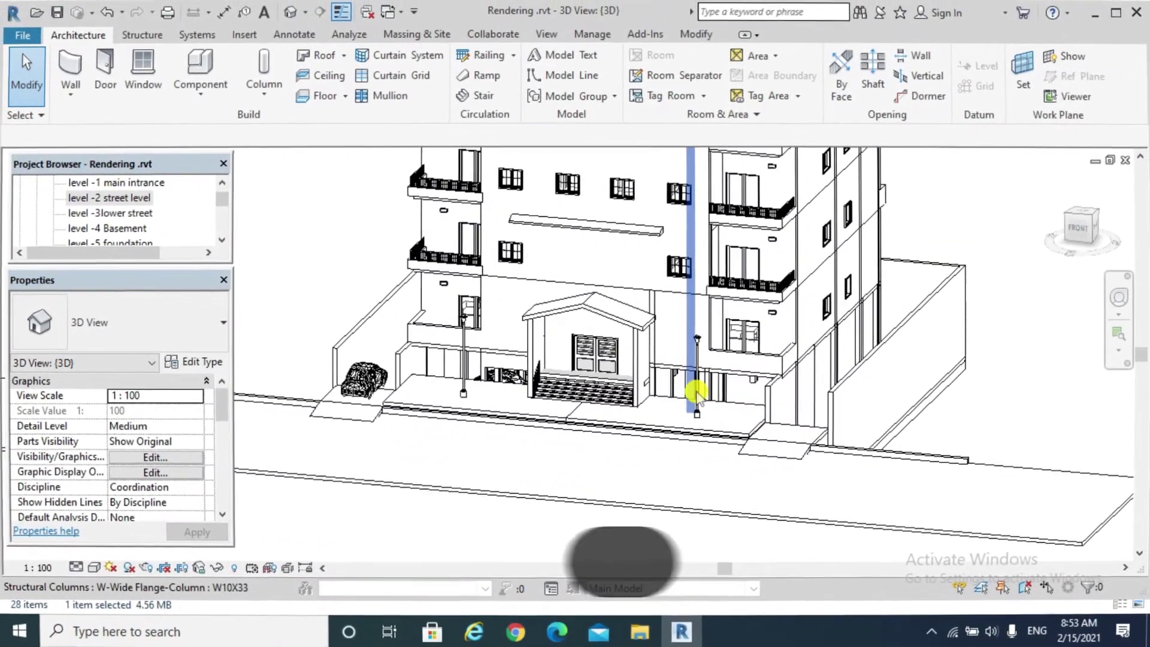
Select the two street light fixtures in front of the building entrance to inspect their family and type
click(696, 392)
key(Escape)
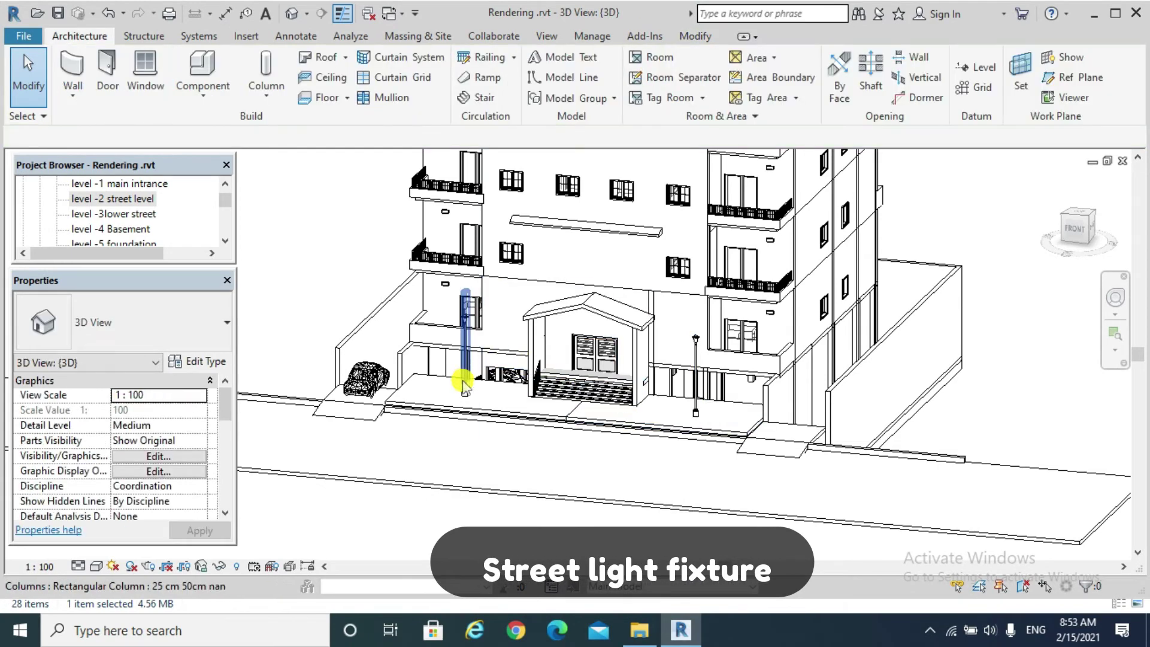
click(463, 381)
key(Escape)
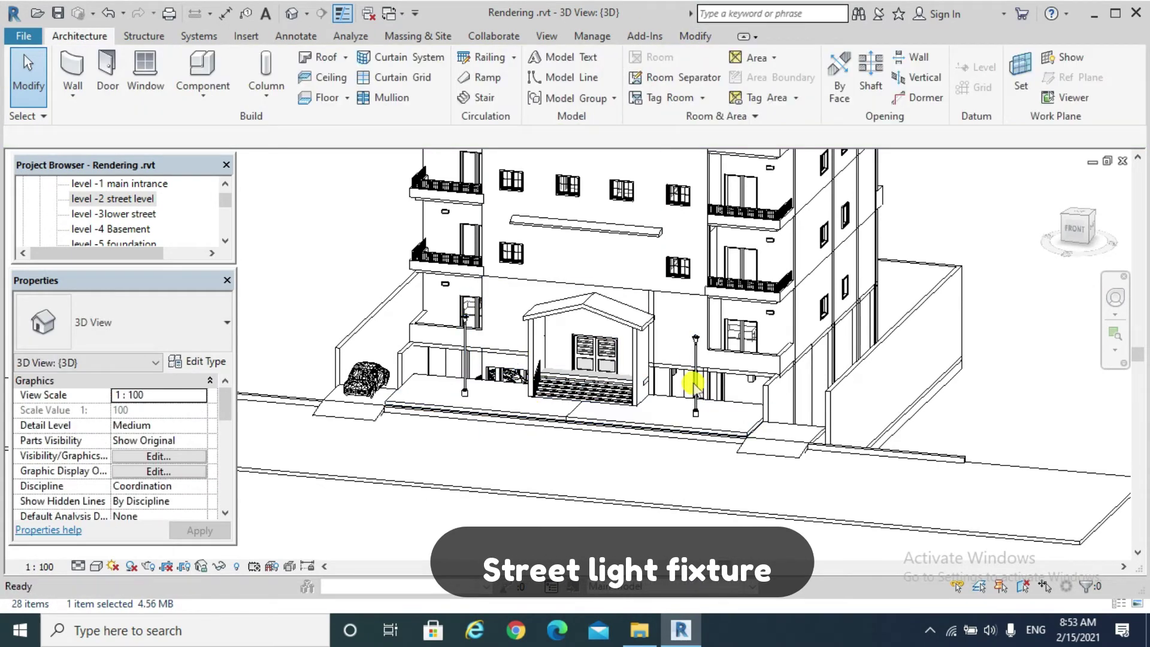
click(694, 388)
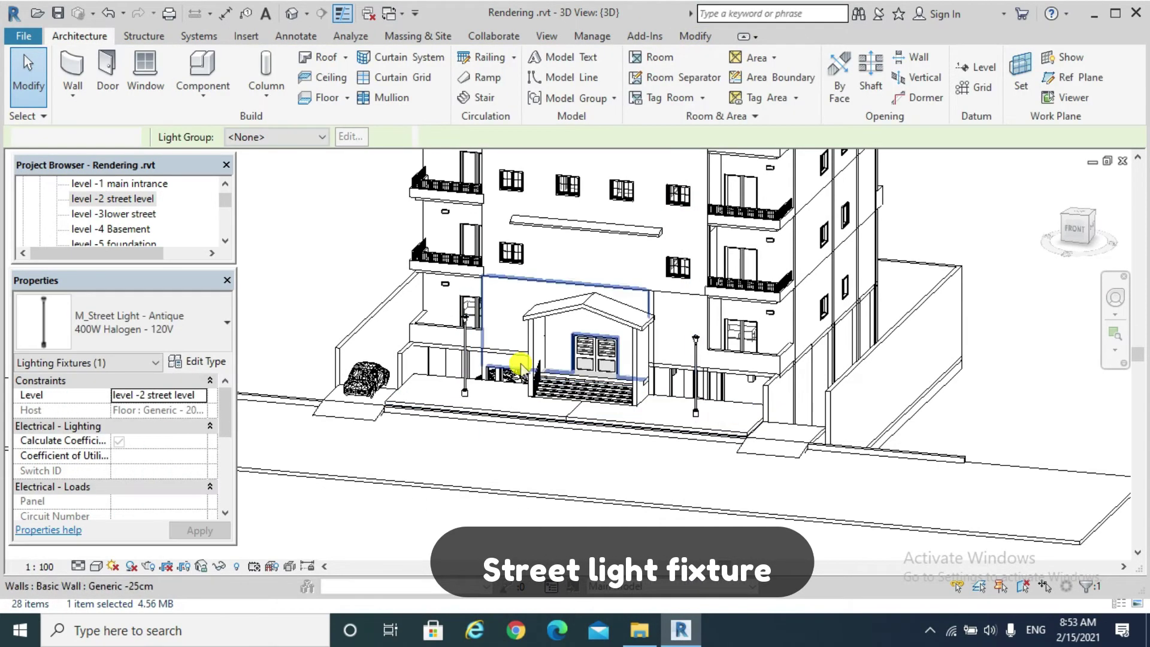
click(464, 383)
key(Escape)
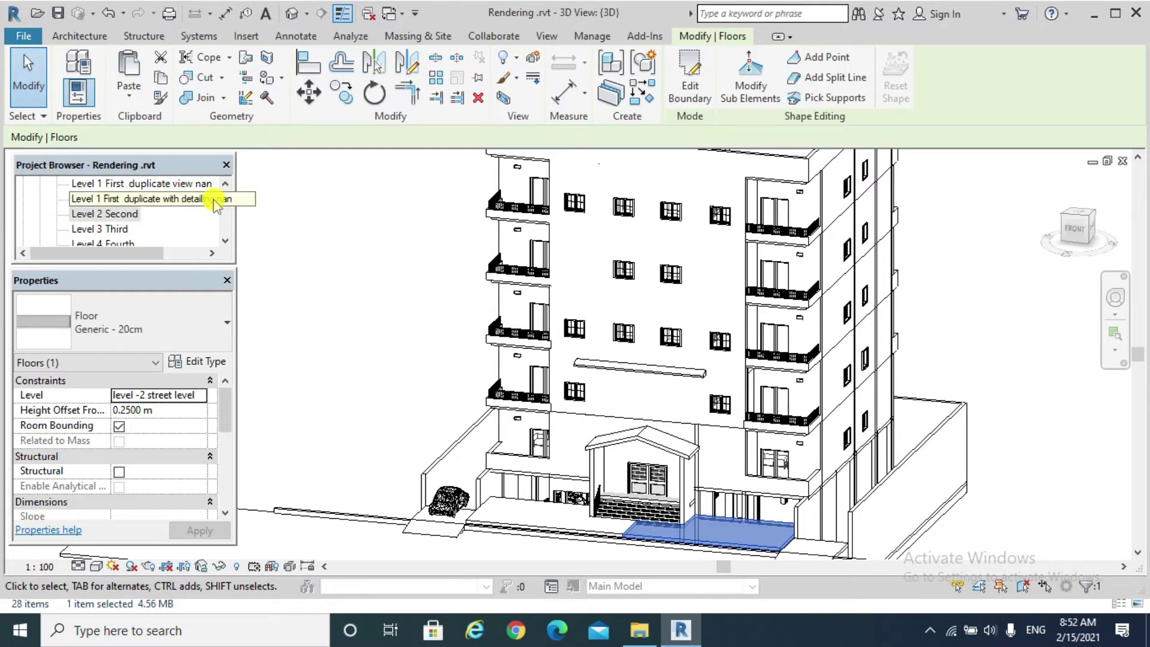
Open the level -2 street level floor plan and bring the area in front of the entrance into view
drag(226, 200, 227, 197)
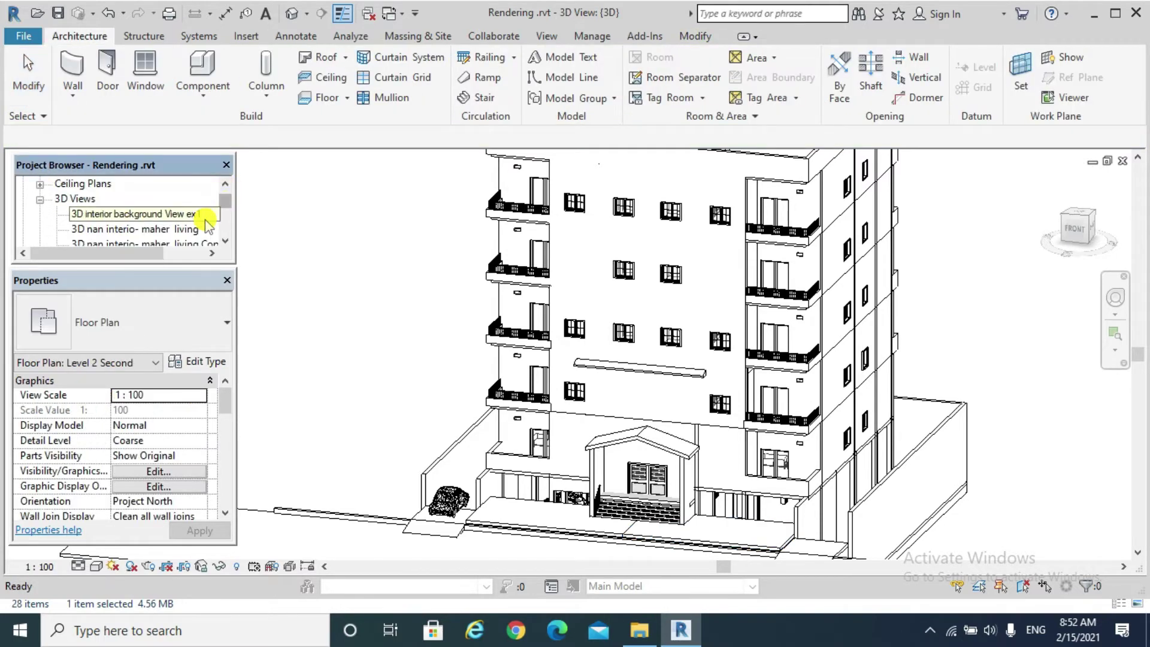
scroll(150, 226, down, 6)
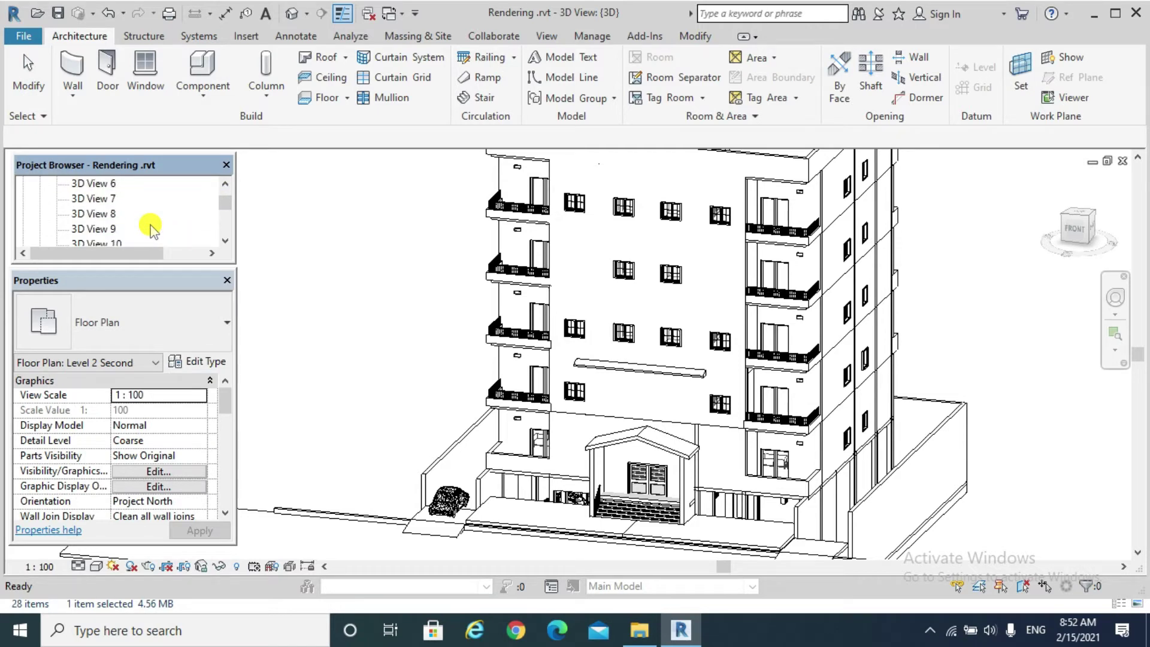
scroll(142, 231, down, 2)
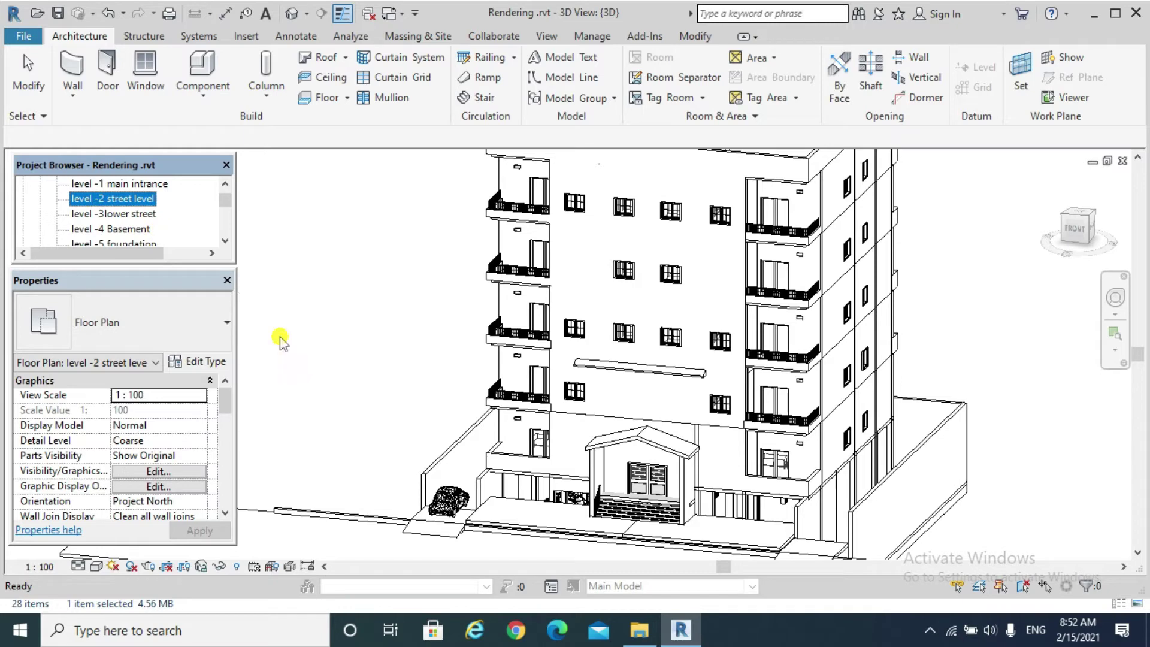
double_click(102, 199)
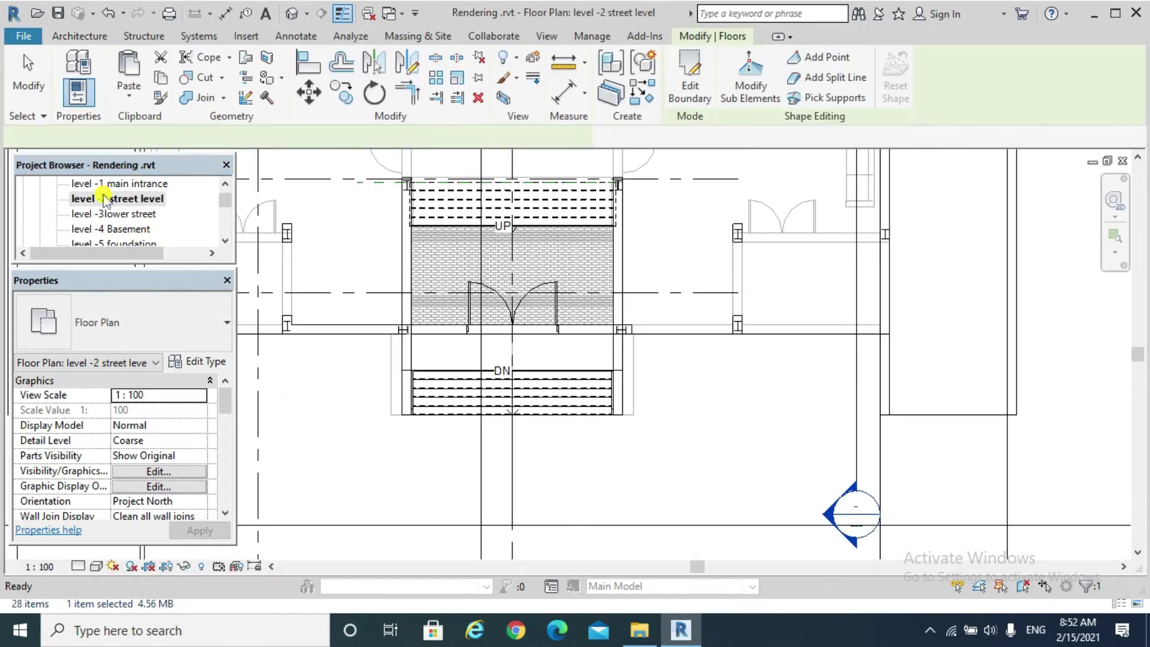
click(658, 379)
scroll(657, 379, down, 5)
Start placing a component and browse to the US Metric library to load a family
click(80, 36)
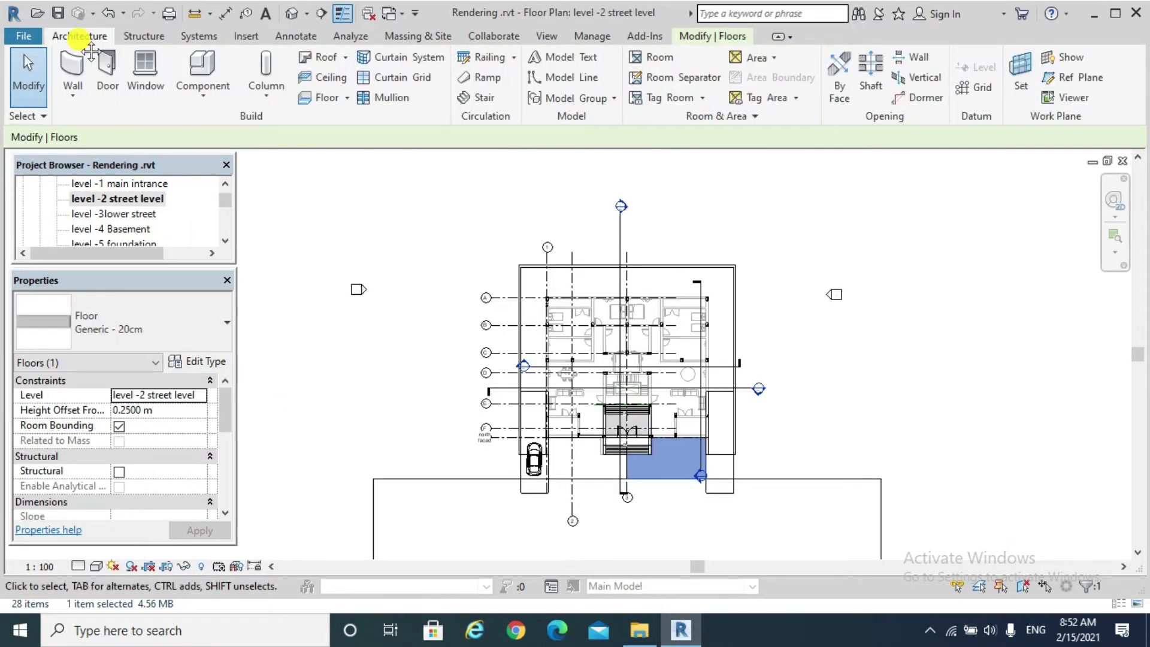
click(193, 100)
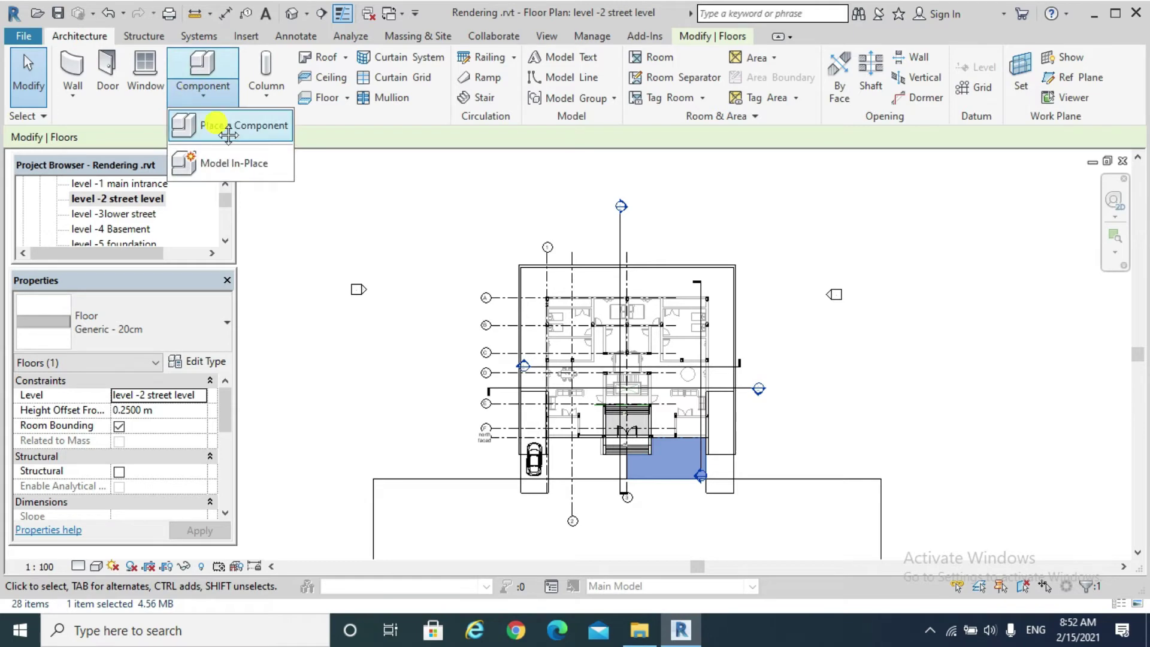
click(227, 132)
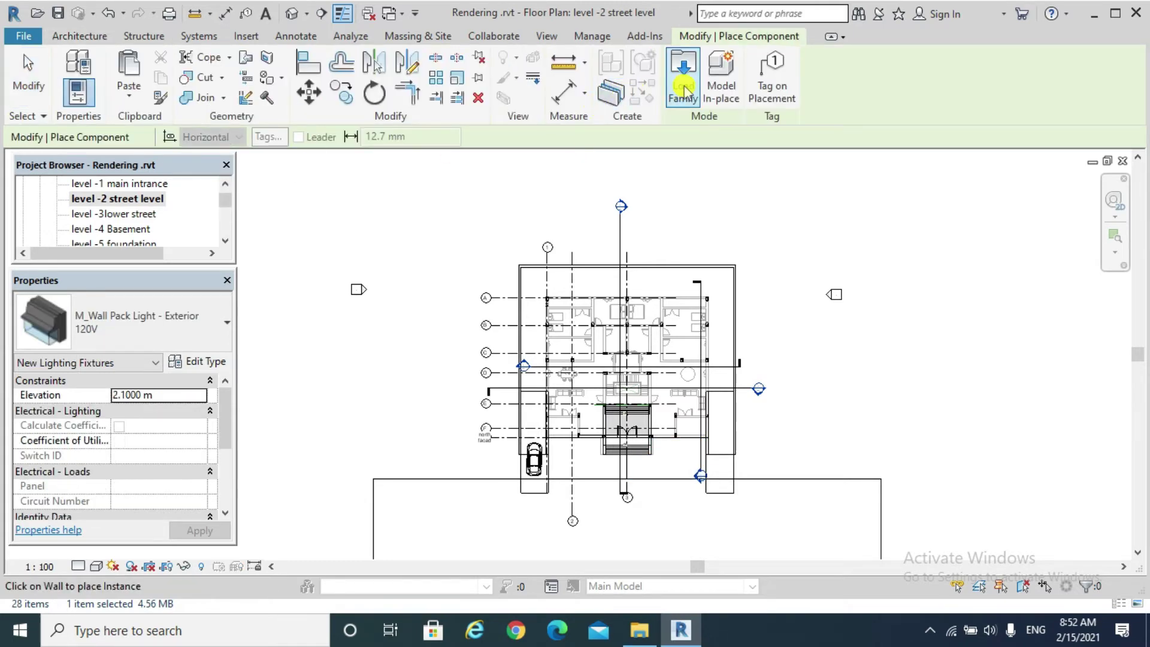
click(684, 93)
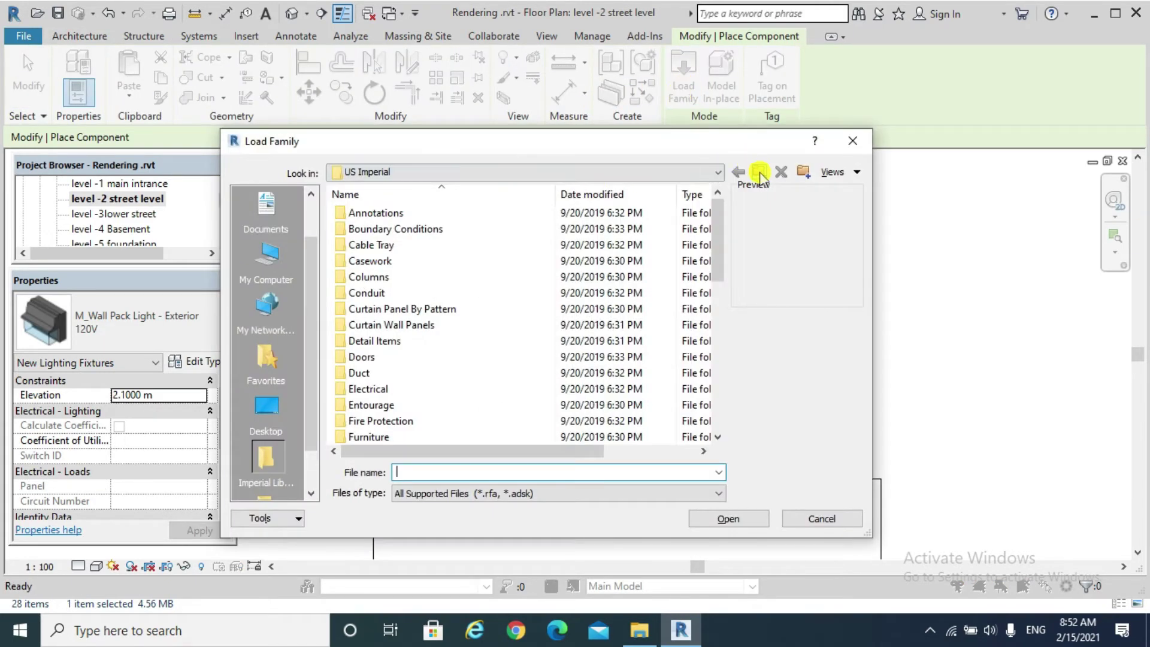
click(759, 172)
double_click(386, 245)
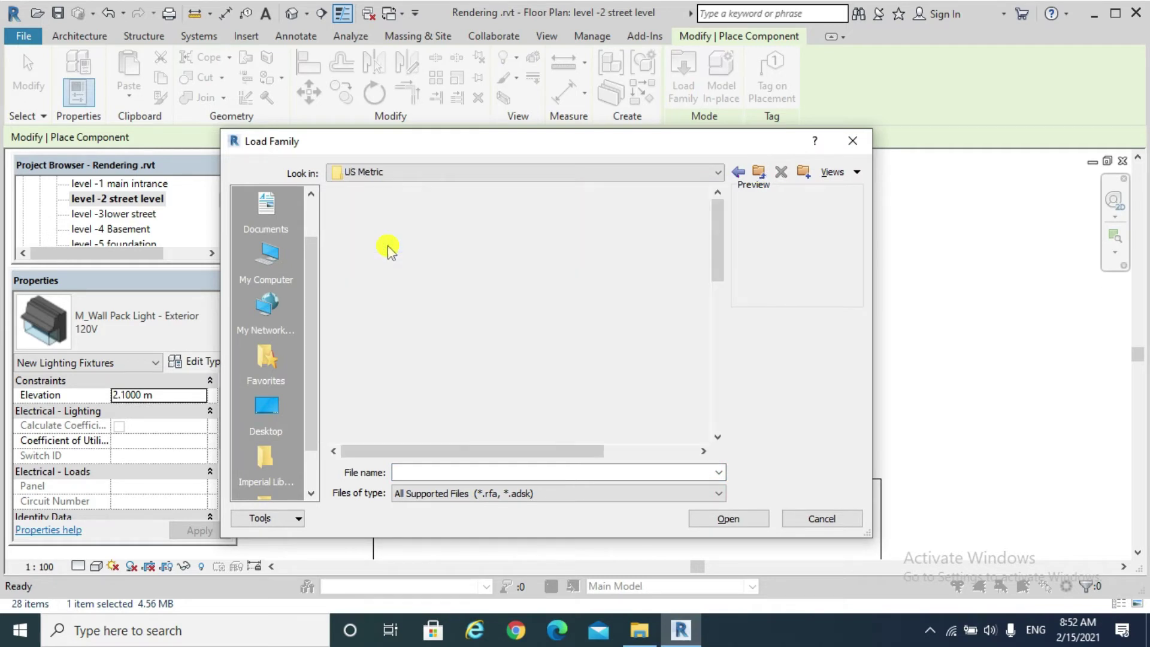
click(387, 246)
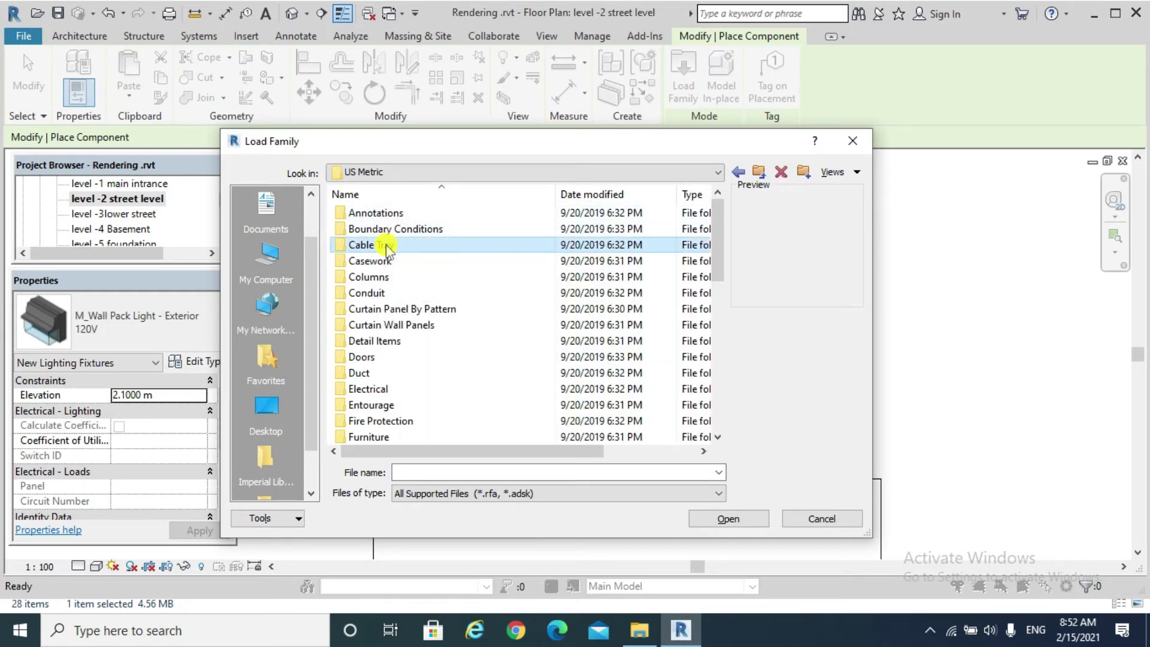
Load the M_Street Light - Antique.rfa family from the External folder of the architectural lighting library
scroll(386, 240, down, 6)
double_click(372, 215)
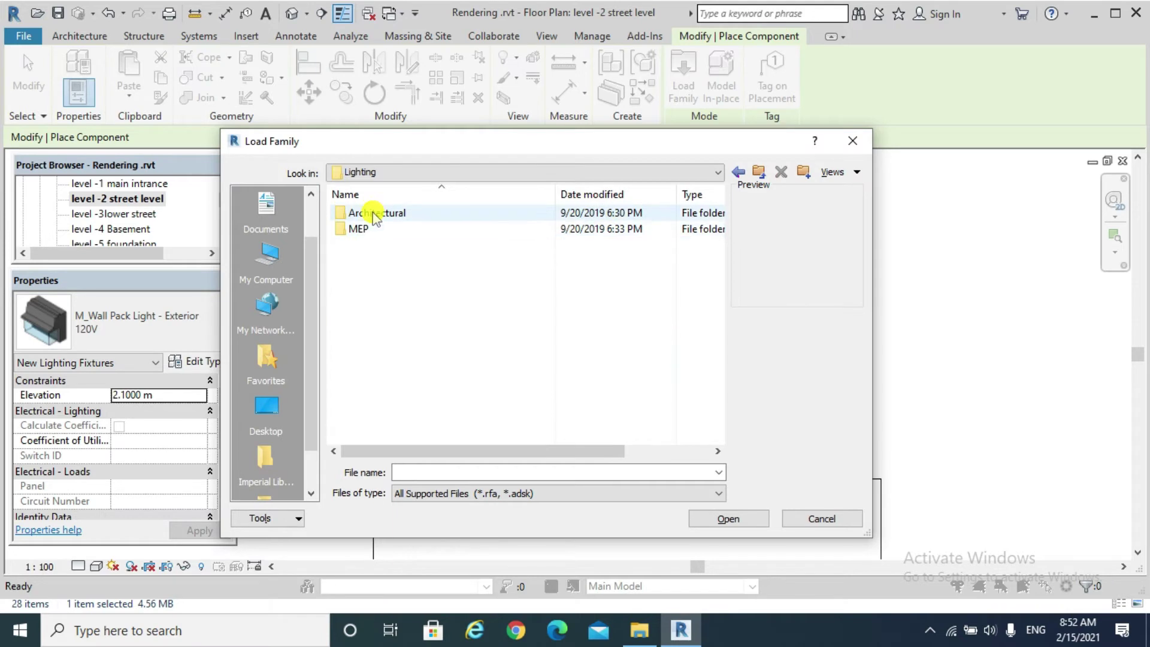
double_click(374, 214)
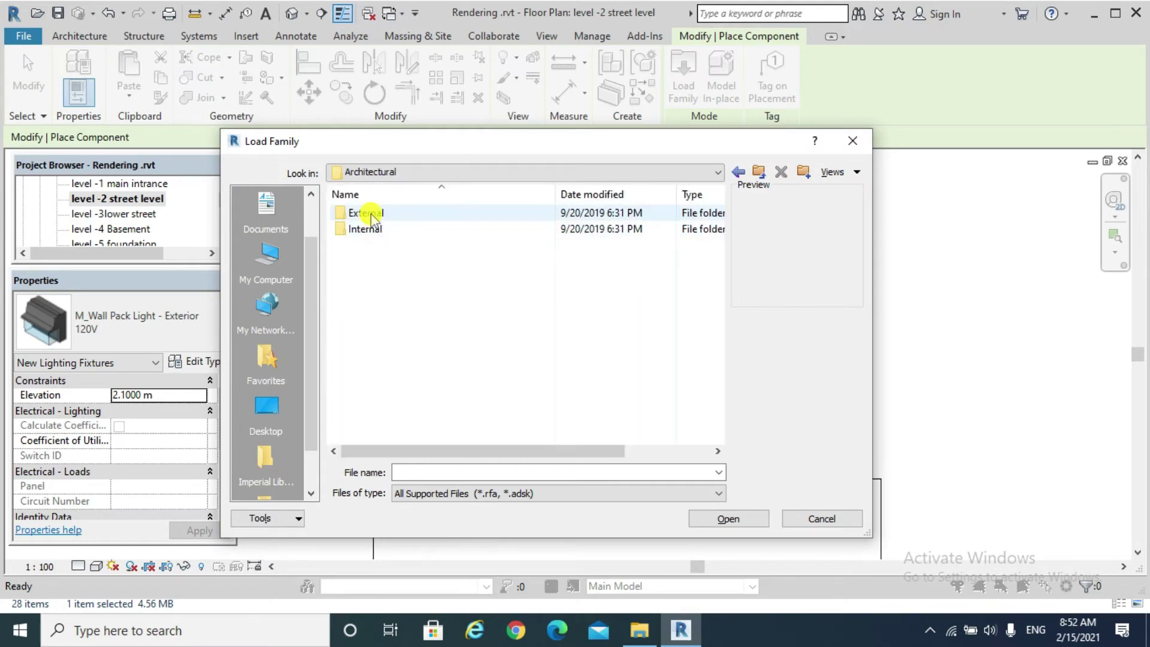
double_click(371, 216)
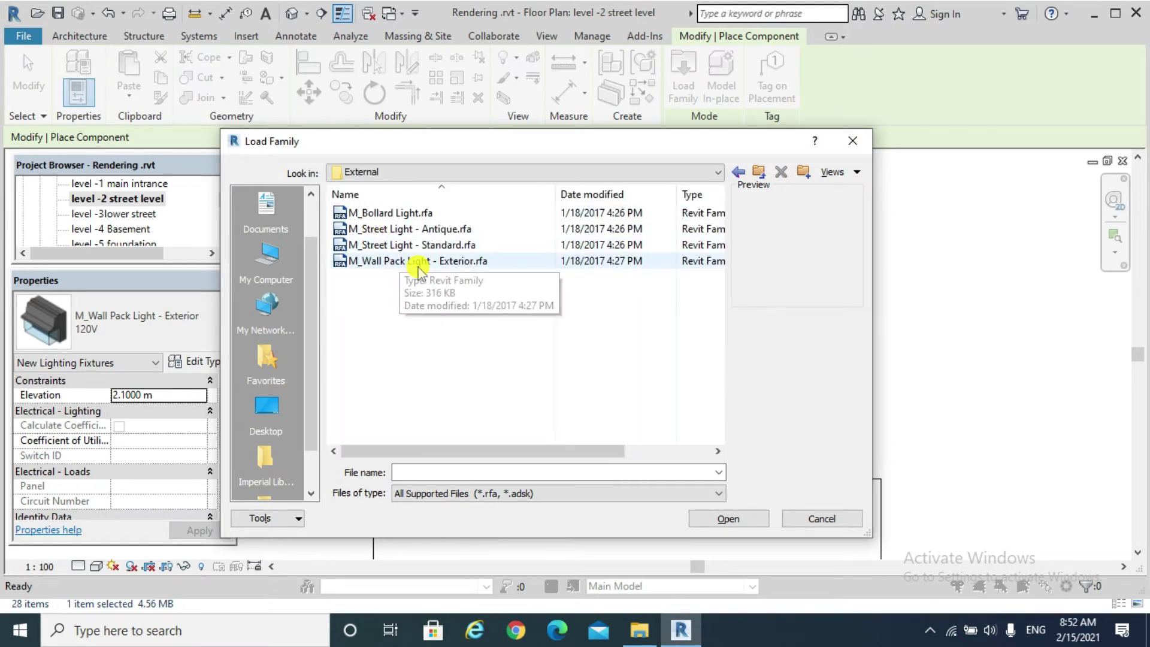
click(377, 228)
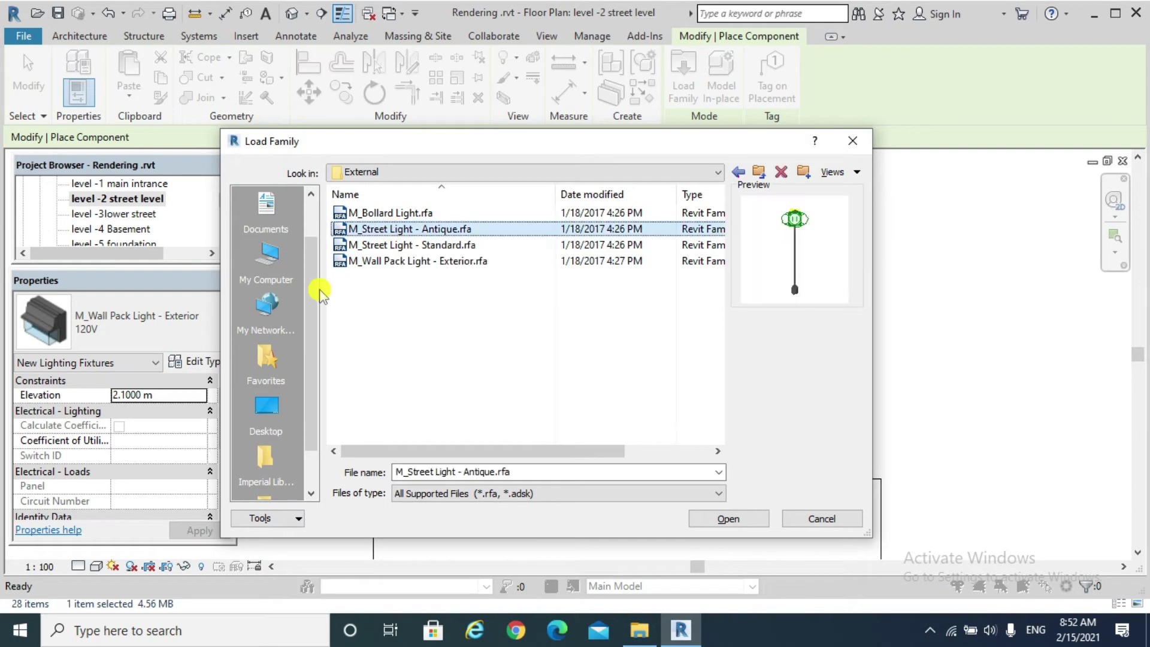
click(728, 519)
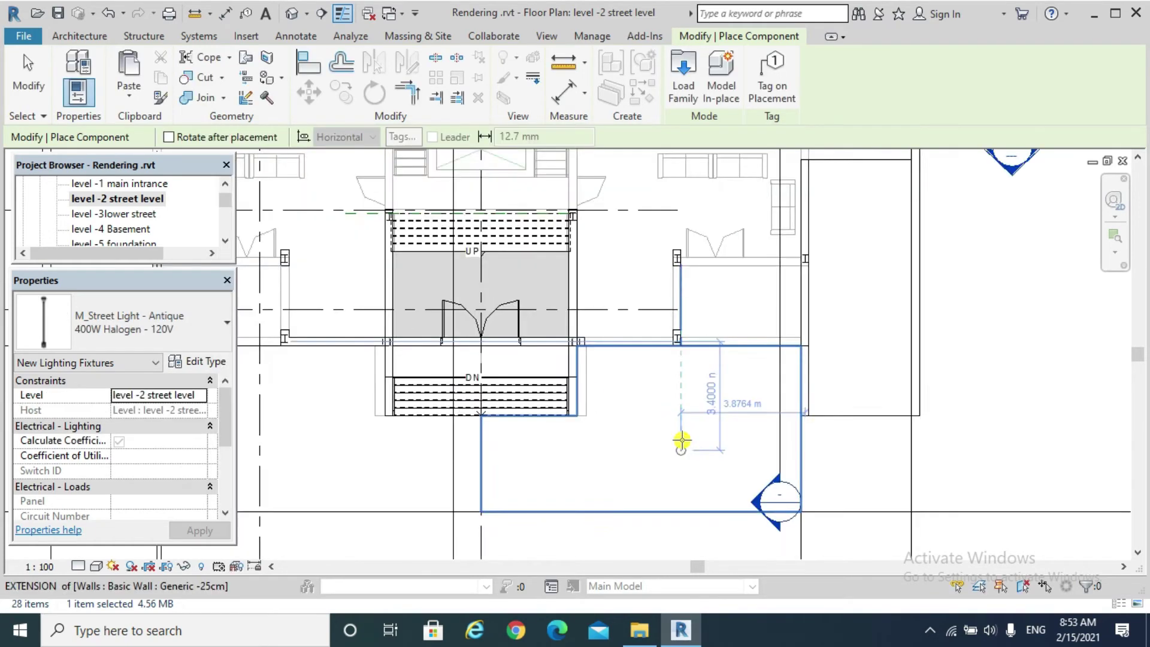
Place antique street lights on both sides of the front entrance, one of them about 3.2 m from the facade and 3.6 m from the side wall
click(692, 443)
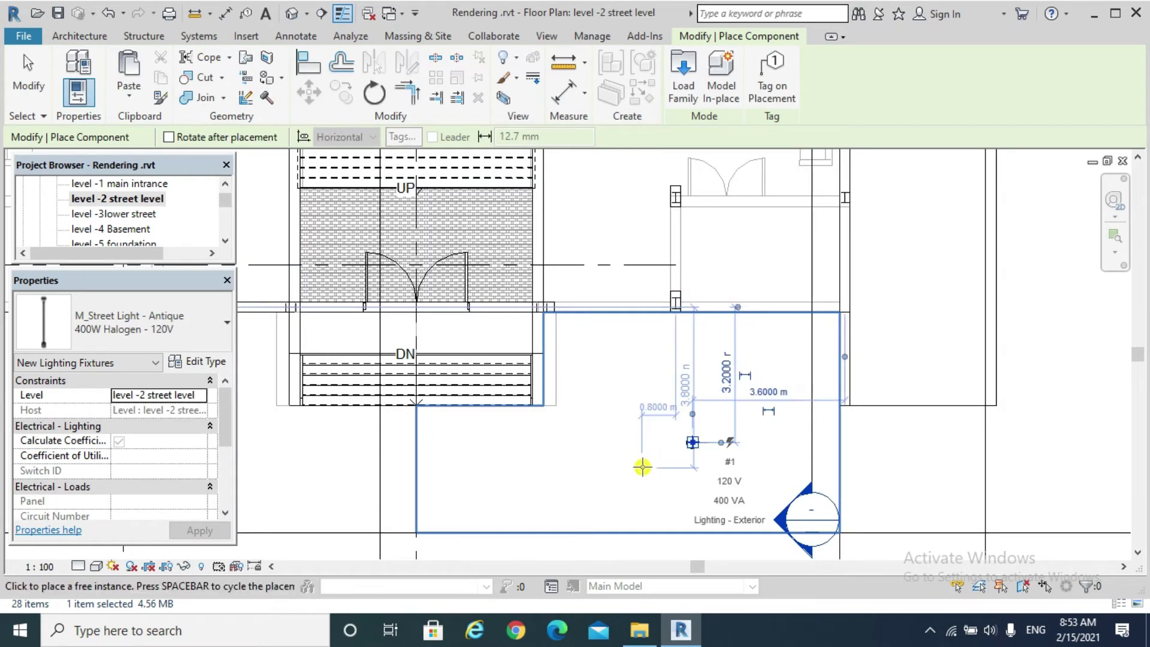
scroll(659, 464, down, 3)
scroll(658, 465, down, 1)
middle_drag(659, 465, 781, 467)
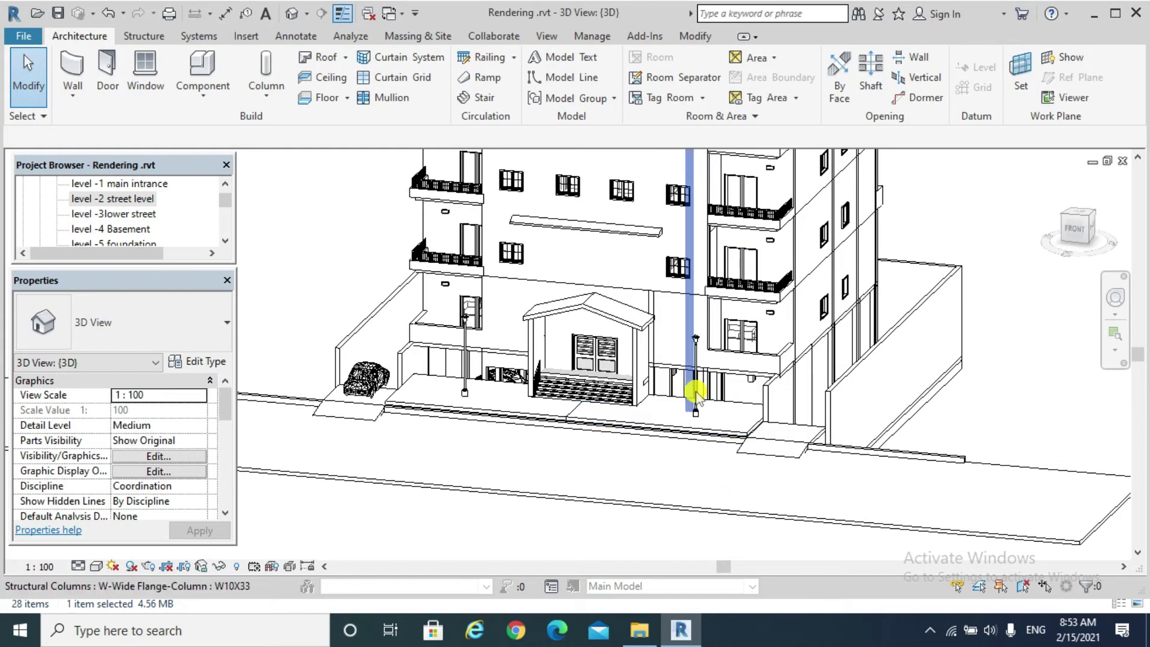
click(694, 392)
key(Escape)
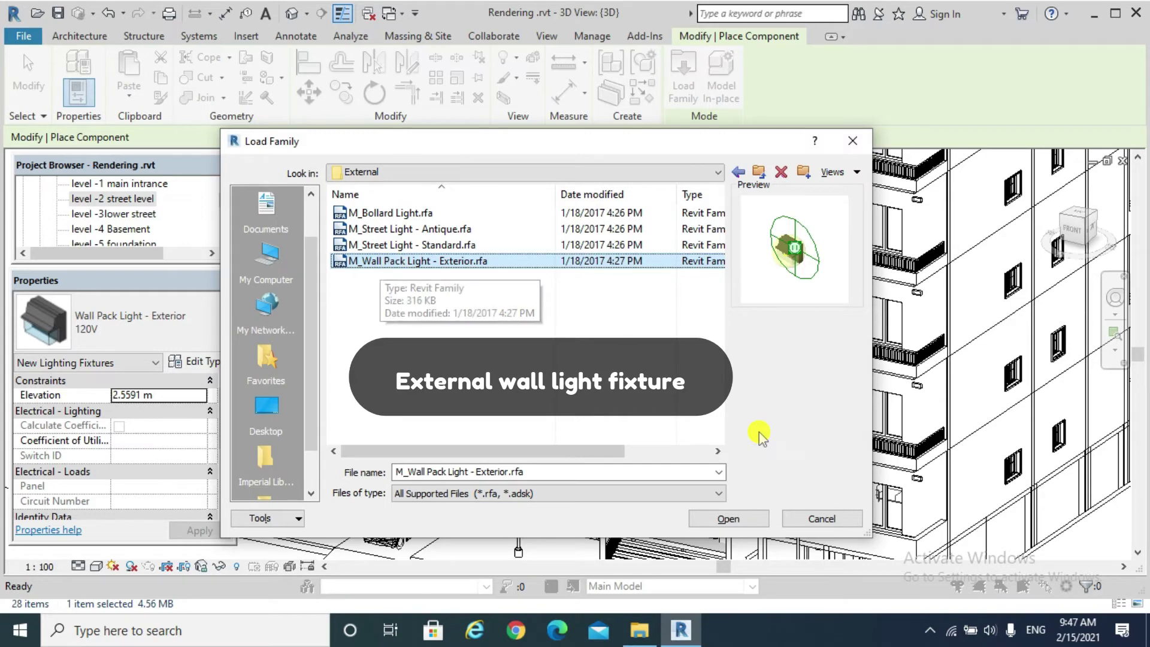
Dismiss family loading and place Wall Pack Light - Exterior 120V fixtures under the two middle windows just above the long canopy
click(821, 519)
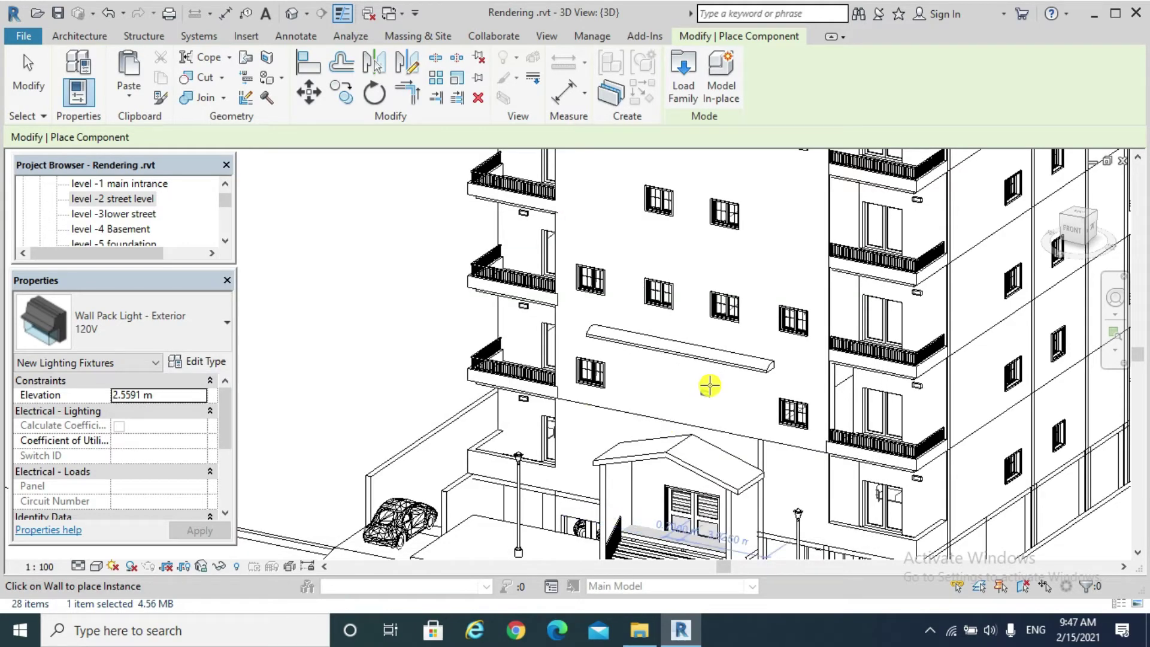
scroll(725, 324, up, 3)
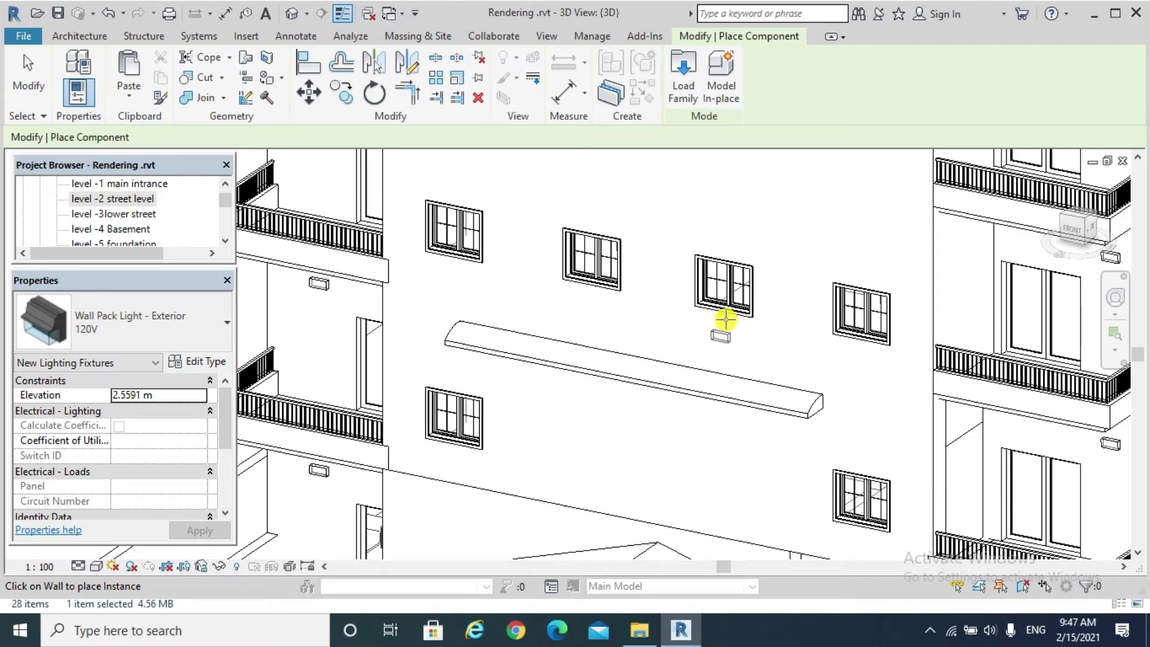
click(719, 322)
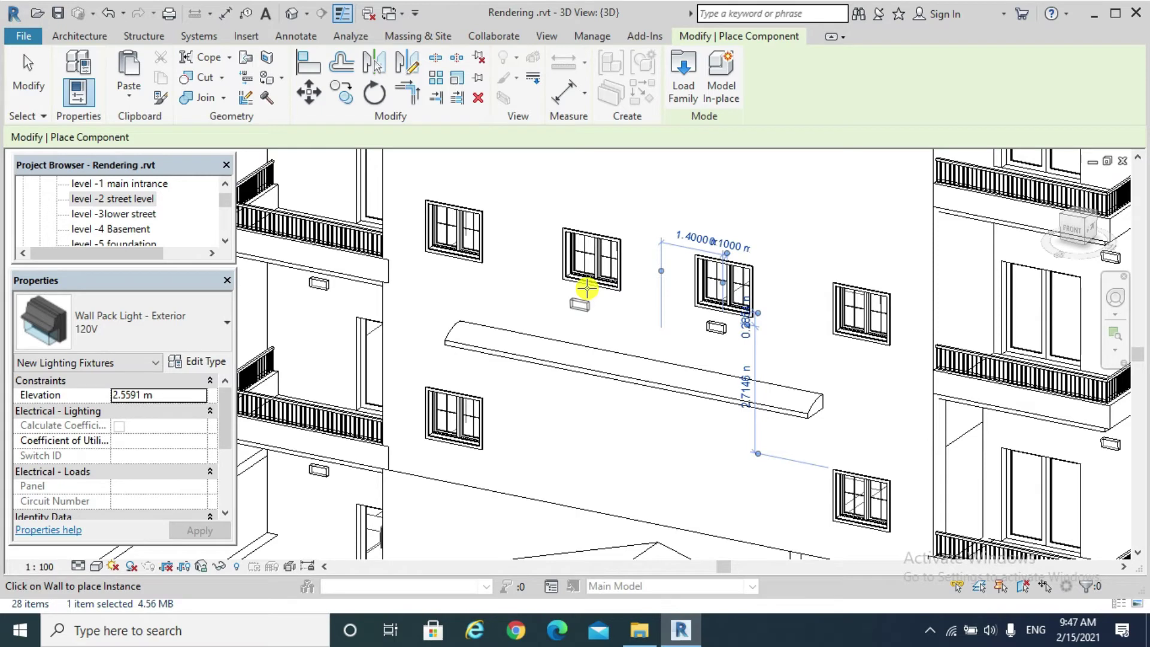
click(587, 288)
key(Escape)
key(Escape)
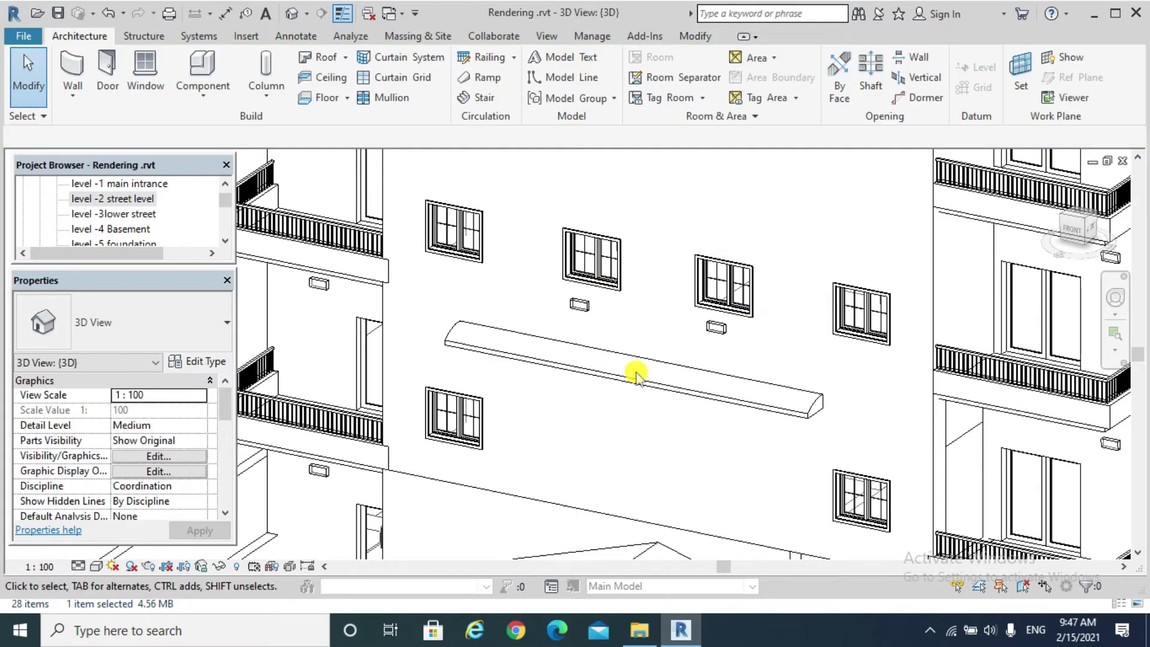
Examine the wall lights in the section opened from the level -2 street level and Level 0 -Ground plans
double_click(138, 202)
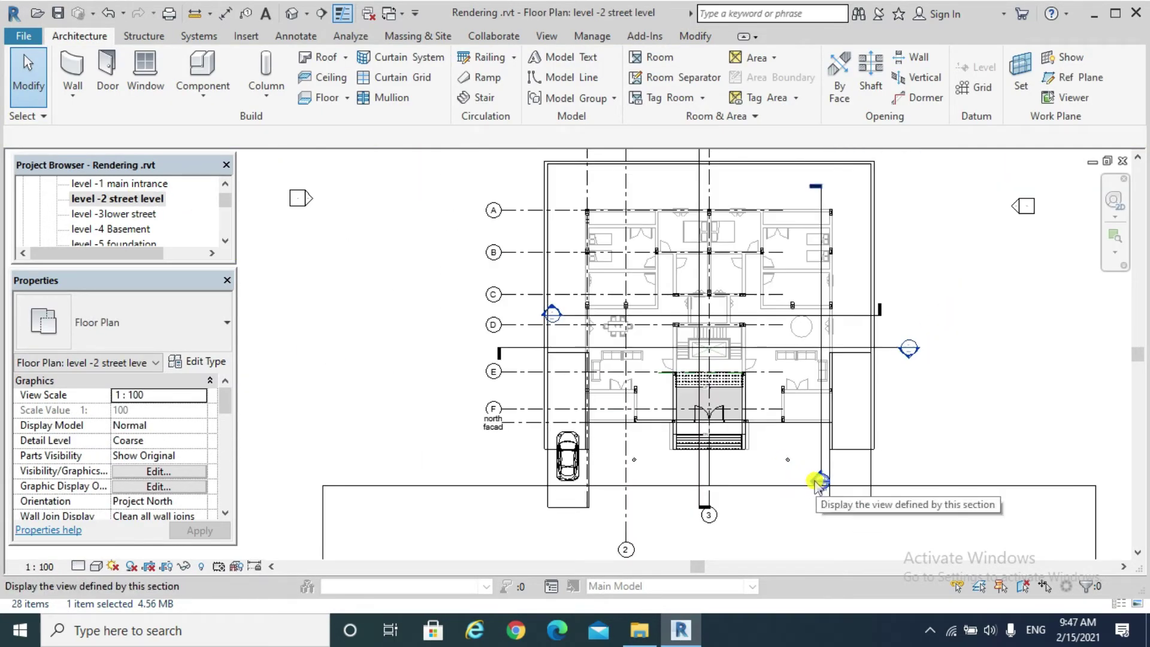
double_click(819, 481)
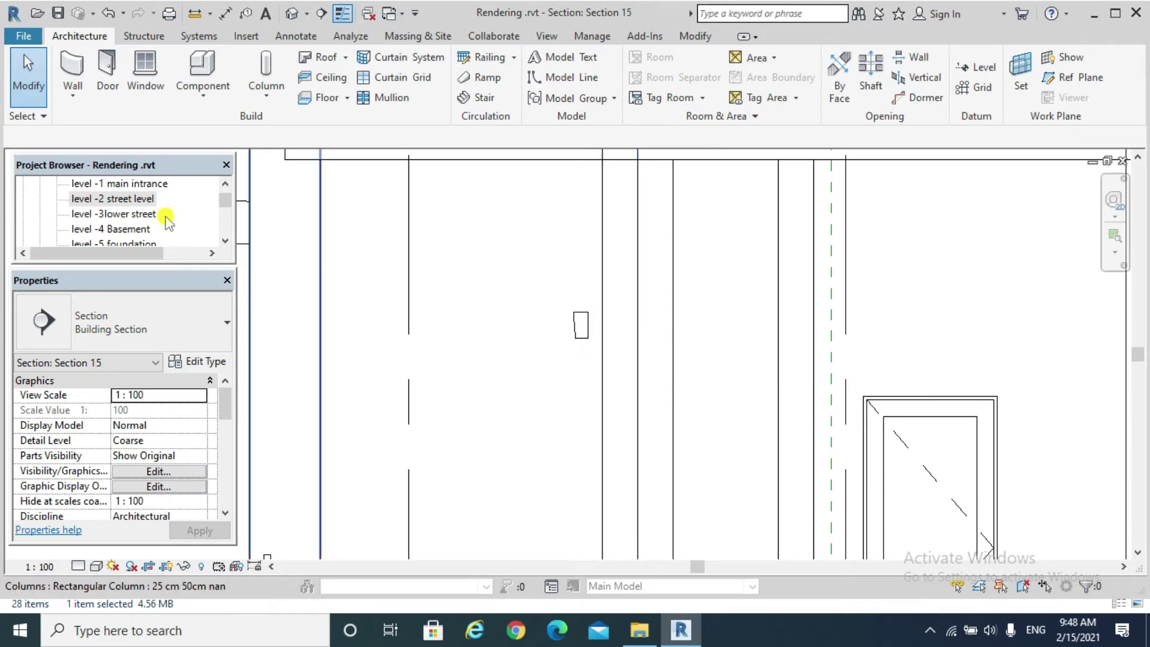
scroll(225, 194, up, 5)
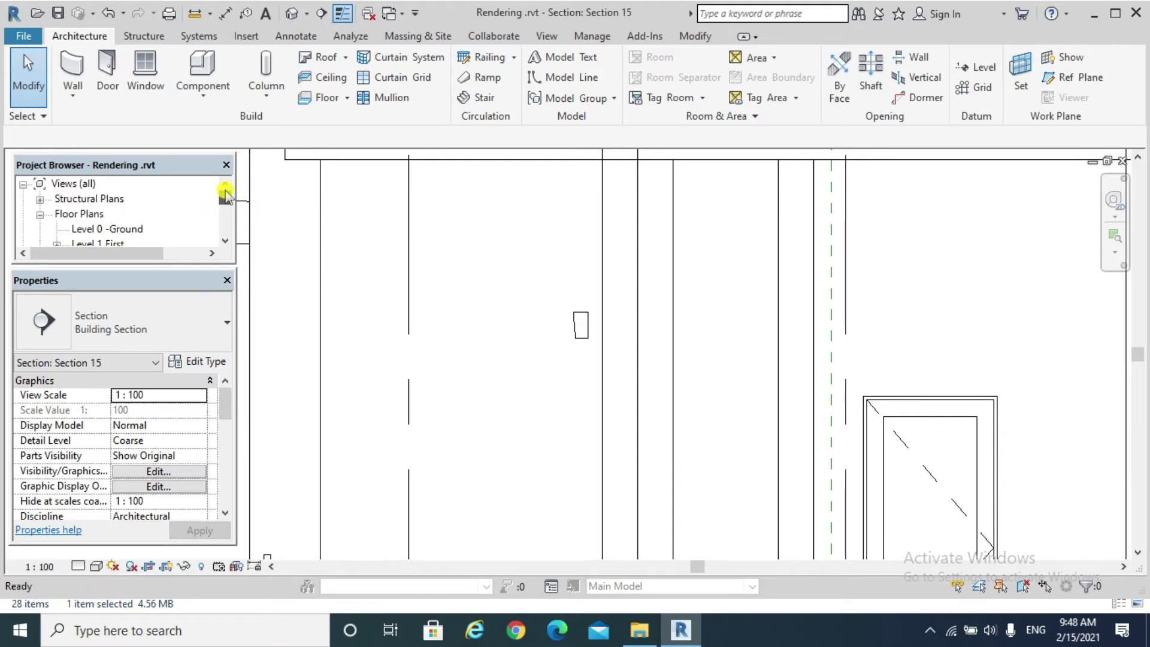
scroll(173, 214, down, 2)
double_click(115, 201)
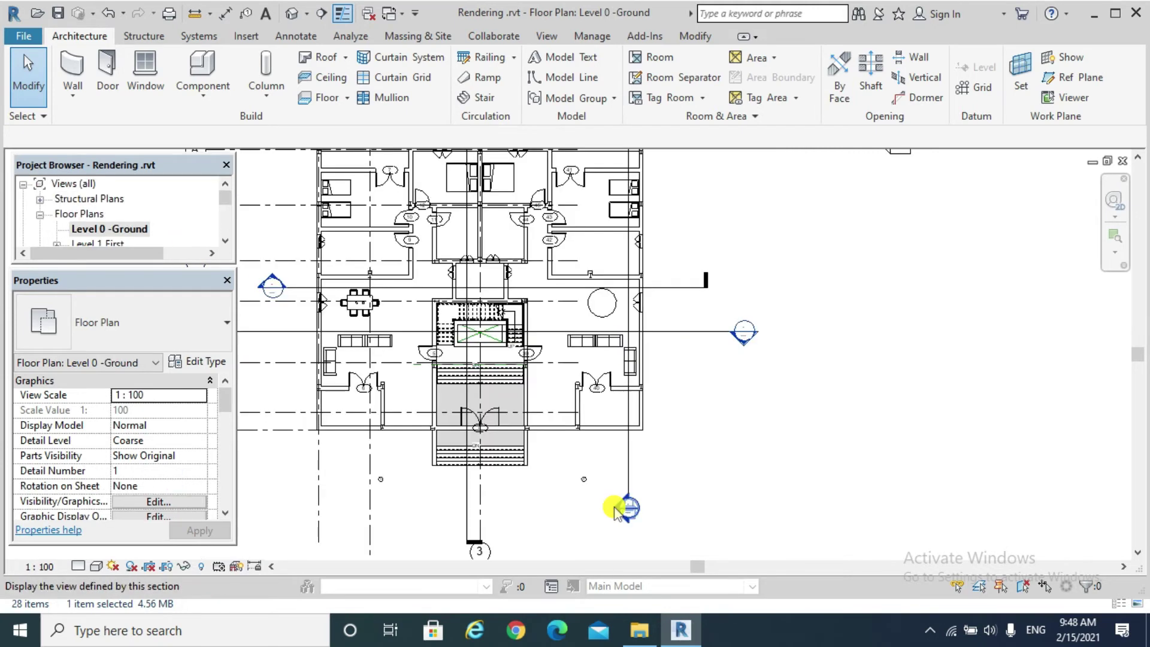
double_click(614, 507)
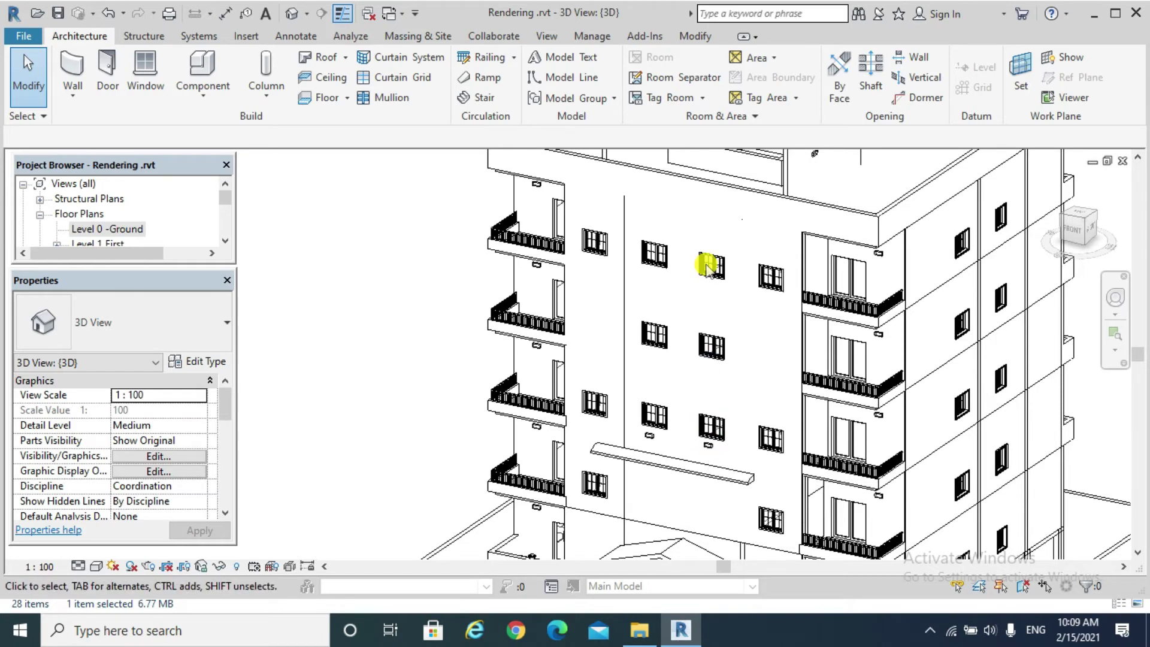
Copy the two wall pack lights under the middle windows and paste them aligned to Level 2 Second, Level 3 Third and Level 4 Fourth
click(704, 445)
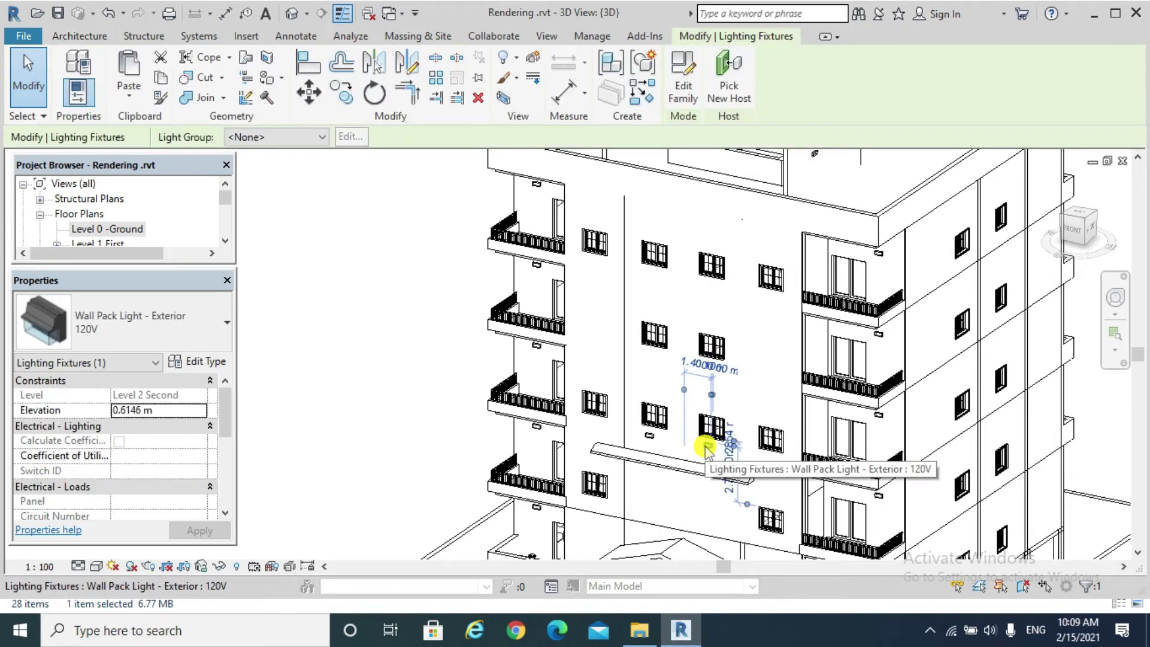
ctrl+click(646, 440)
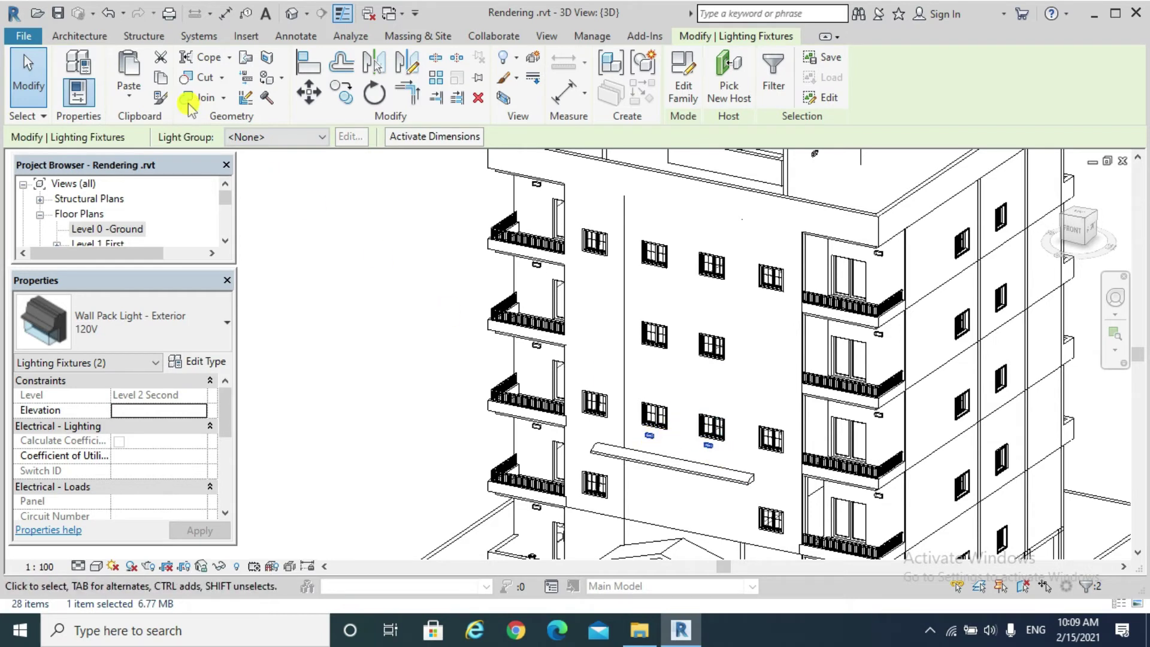
click(163, 79)
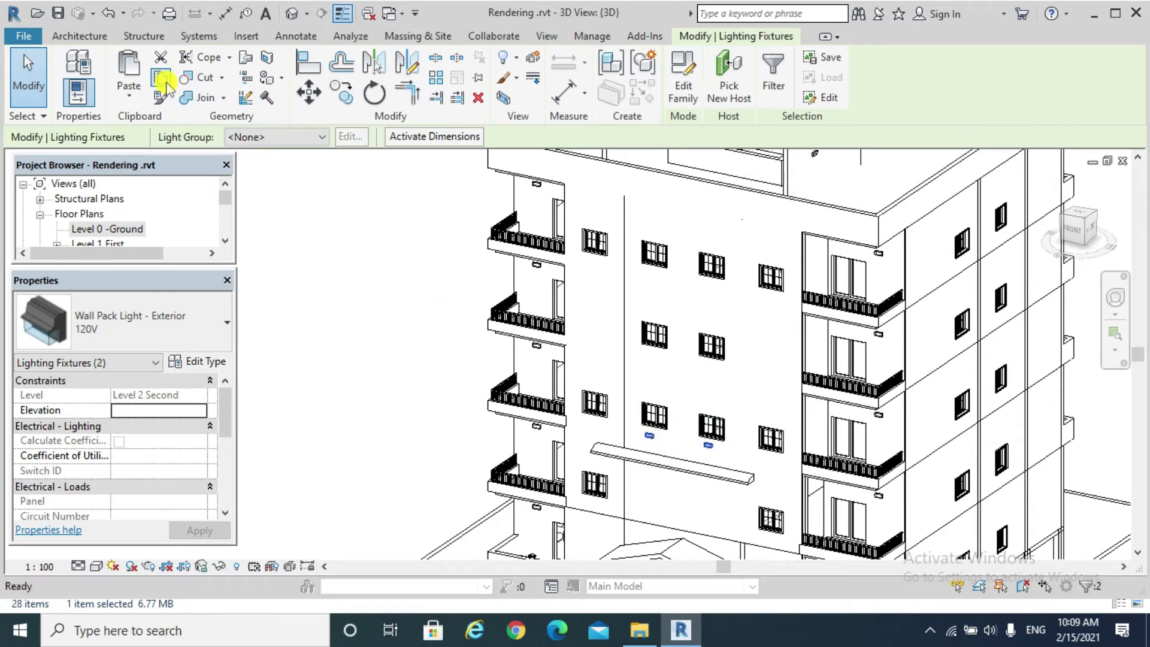
click(129, 95)
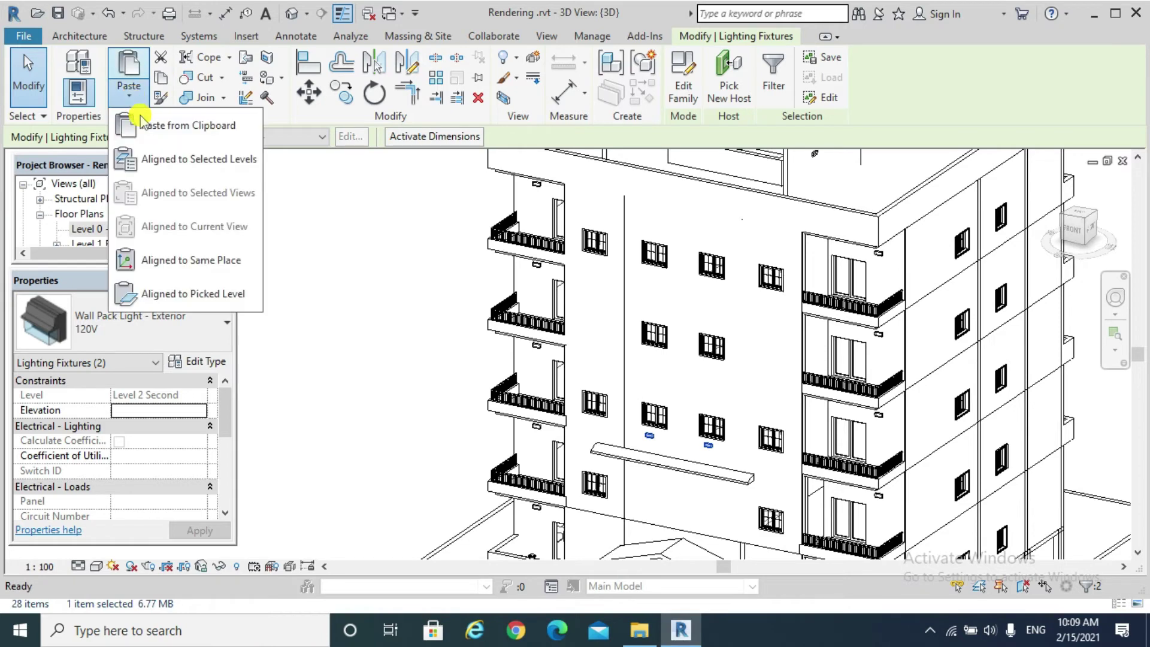
click(157, 163)
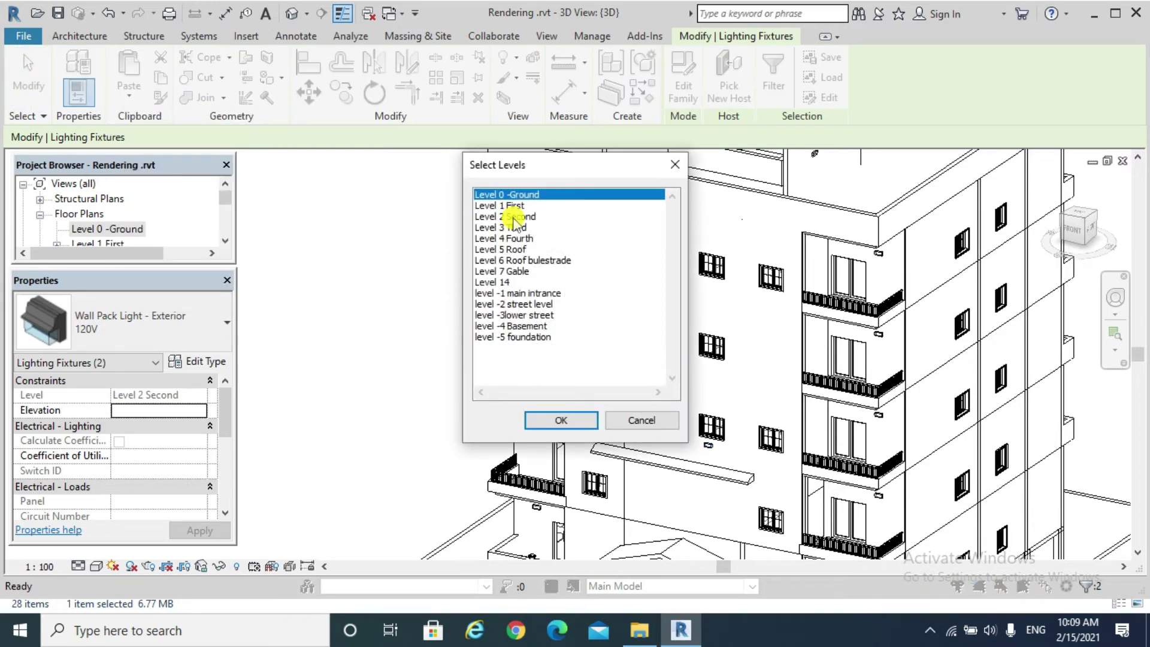
ctrl+click(513, 217)
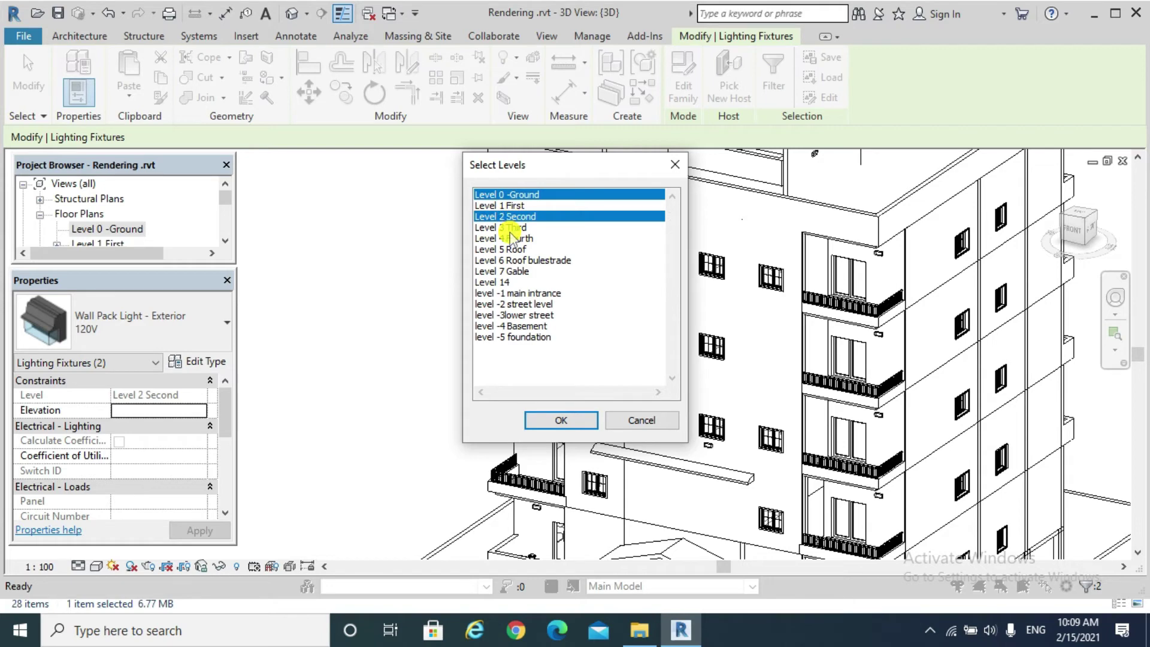
ctrl+click(511, 227)
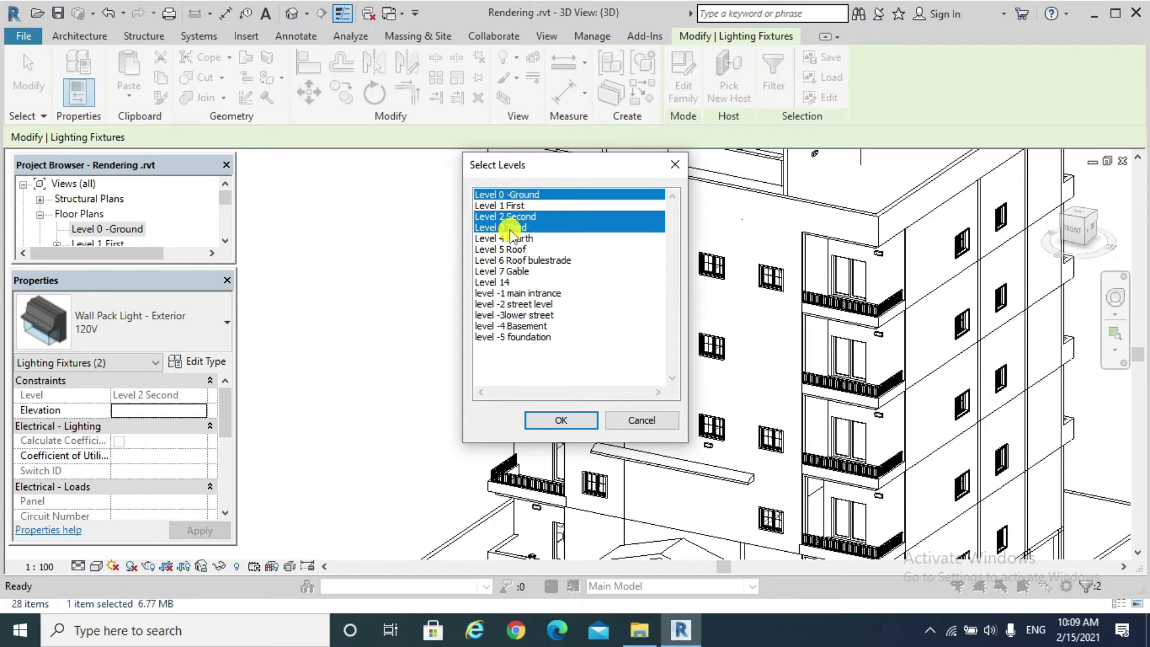
click(574, 420)
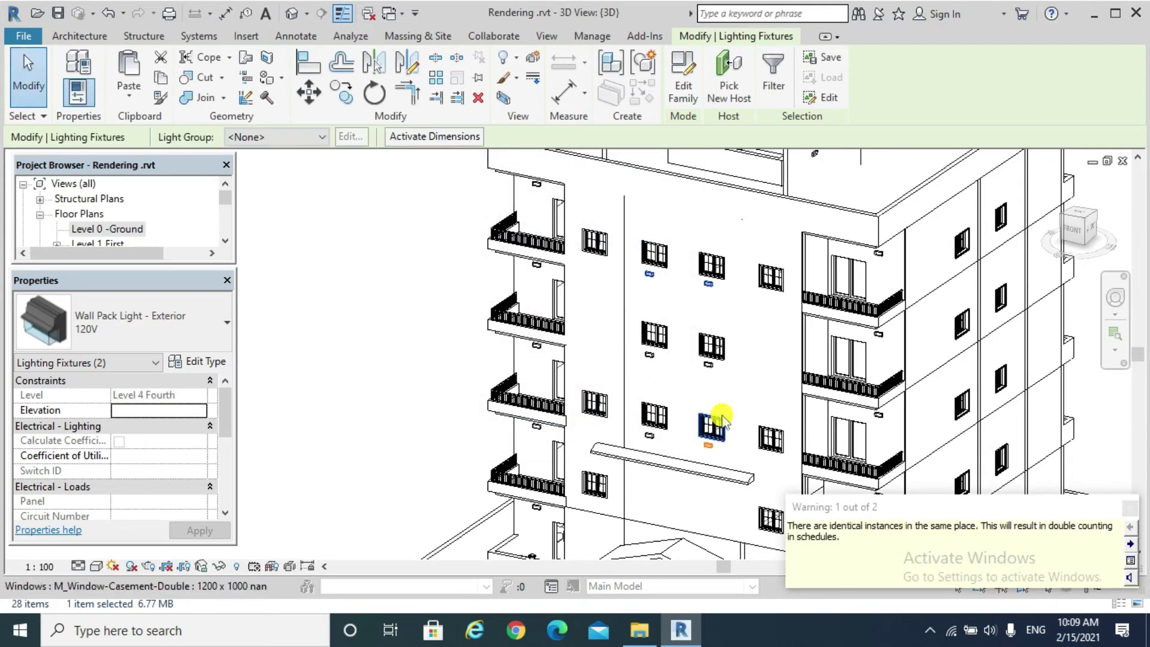
Render the framed region of the 3D view at Draft quality with the Exterior: Artificial only lighting scheme
click(759, 360)
scroll(760, 364, up, 4)
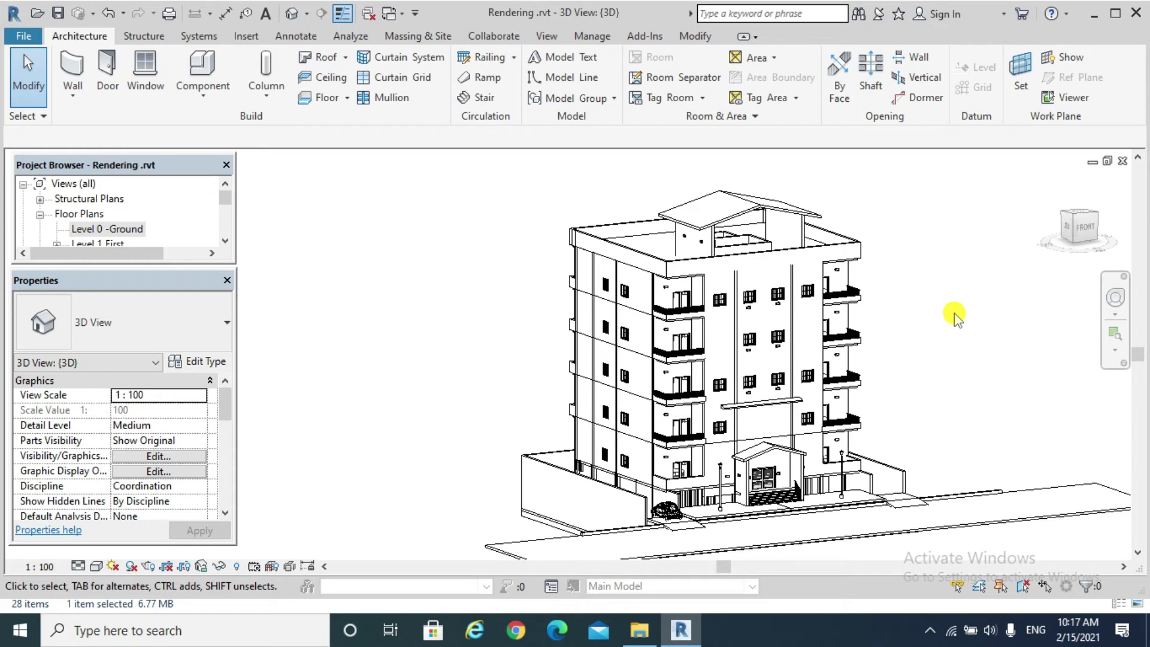
click(546, 37)
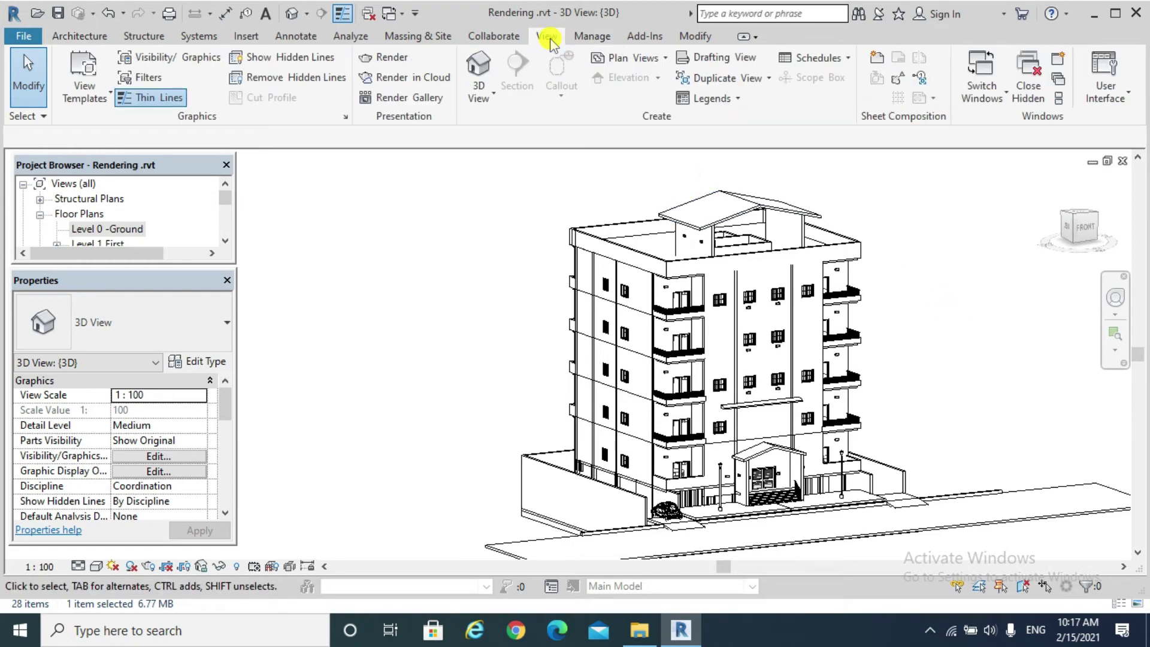
click(401, 61)
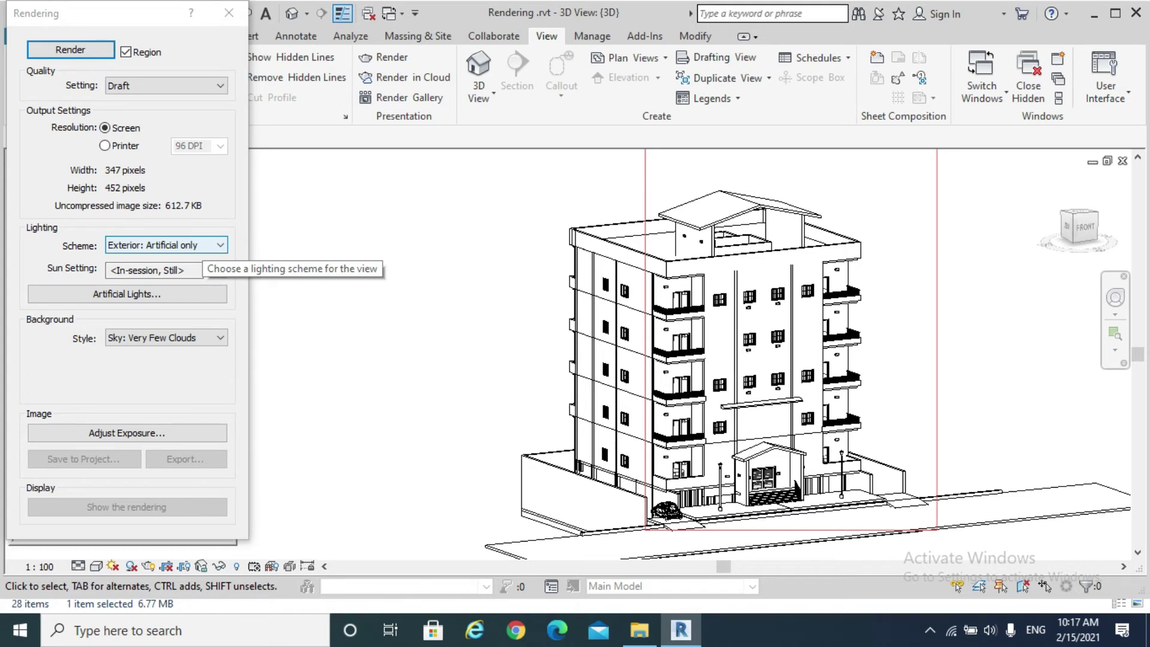
click(70, 50)
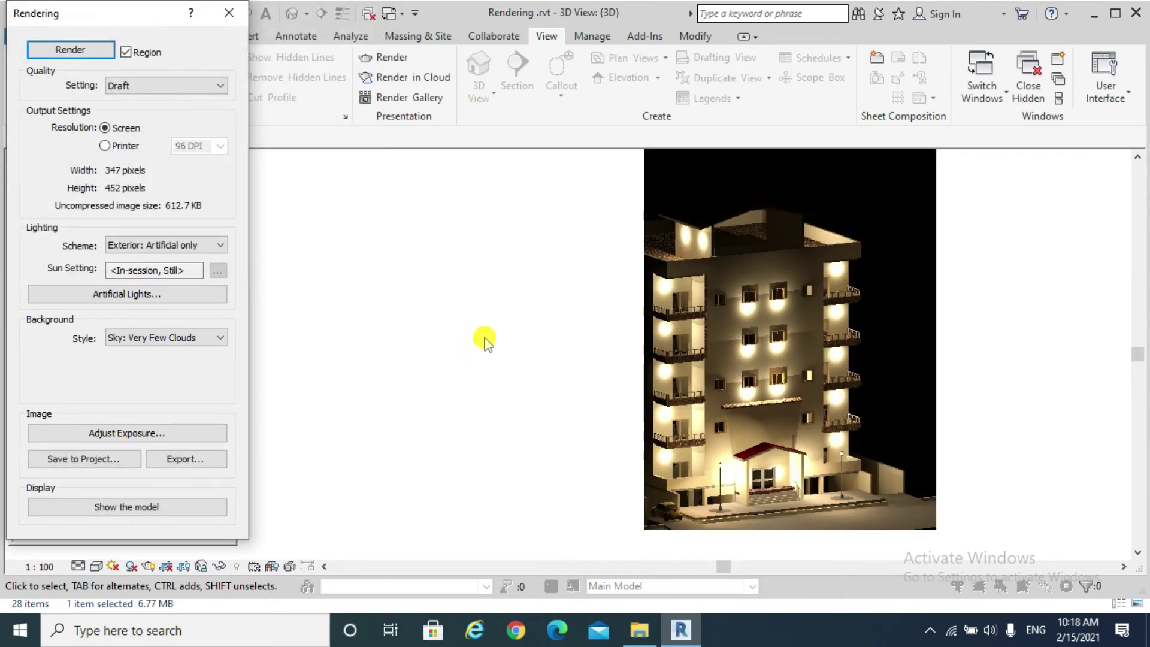
Adjust the rendered image's exposure, applying an exposure value of 5.66 and trying a slightly brighter setting
click(82, 434)
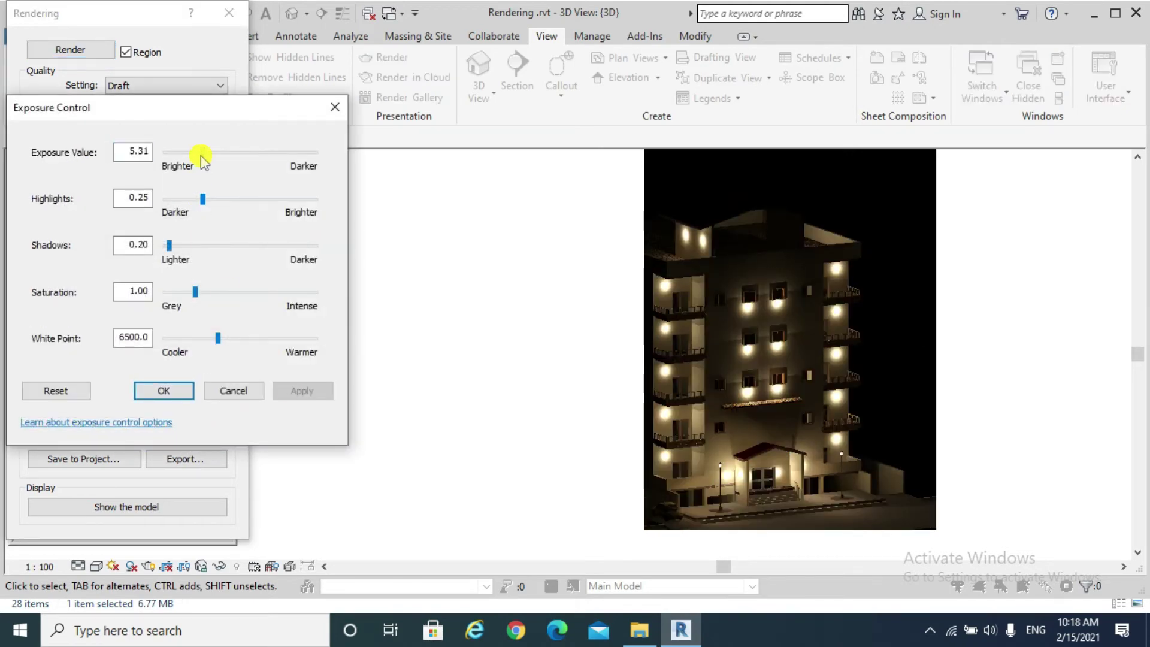
drag(200, 156, 171, 153)
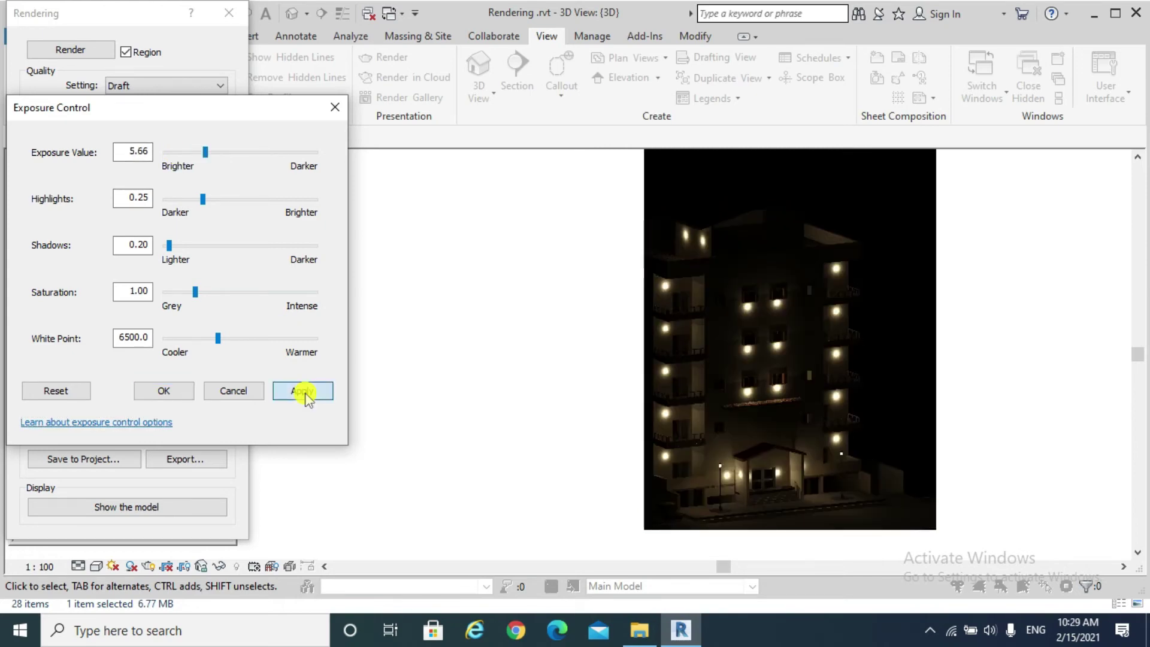
click(303, 391)
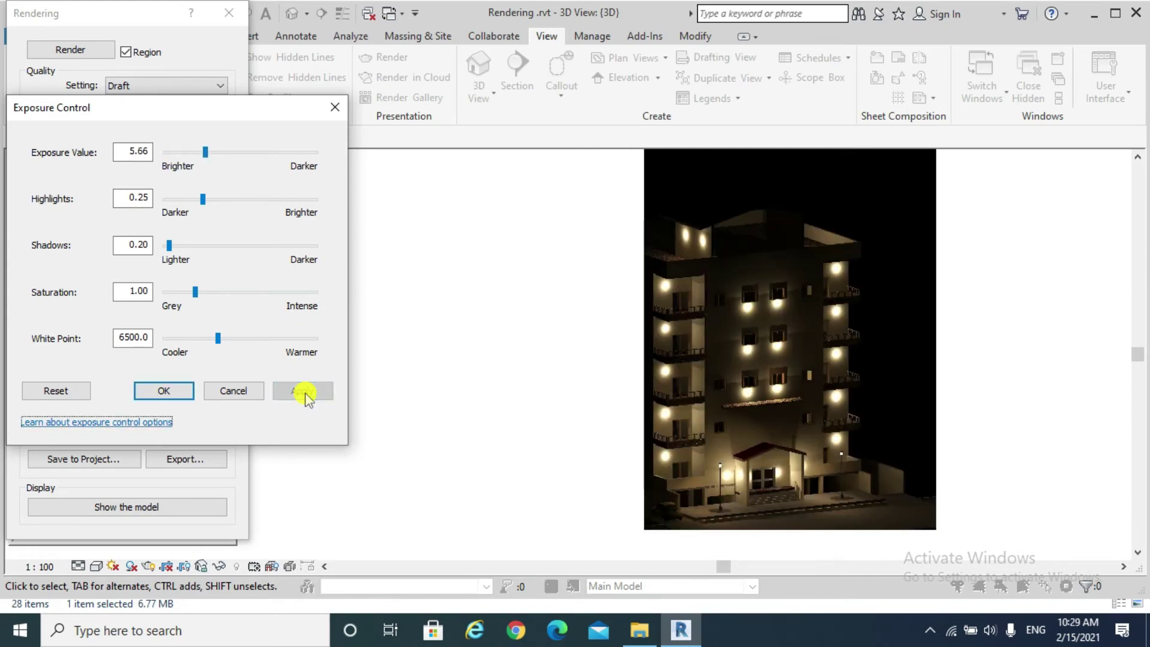
drag(203, 156, 192, 154)
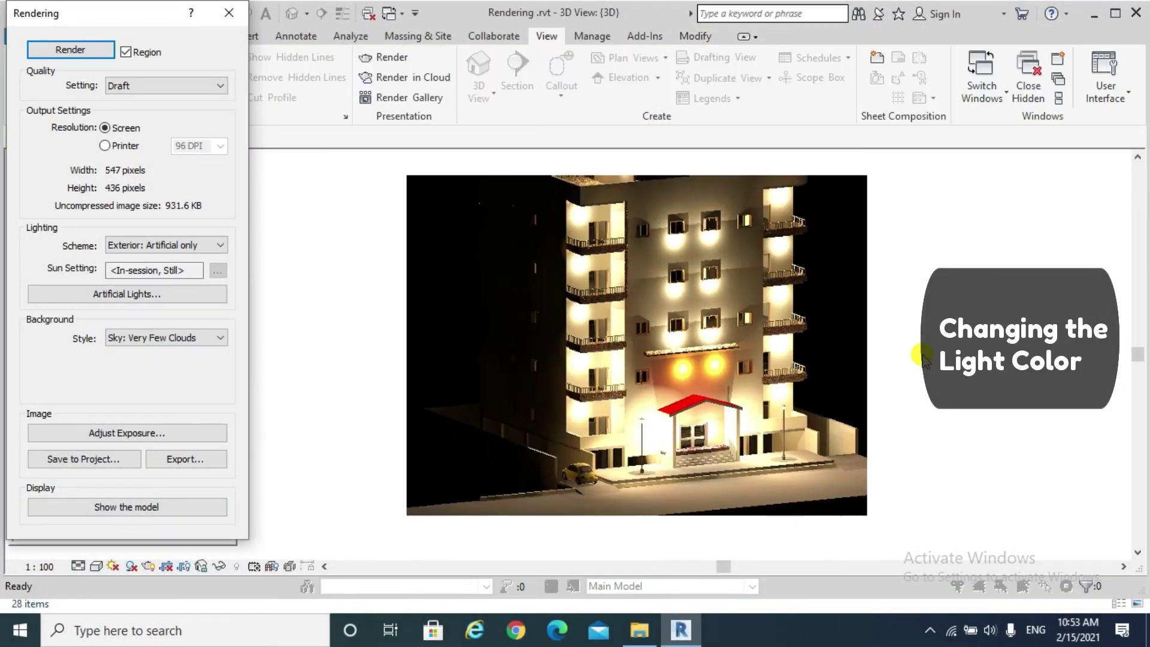
Open the family of the wall pack light under a middle window above the canopy for editing and bring up its types' photometric parameters
scroll(771, 386, up, 3)
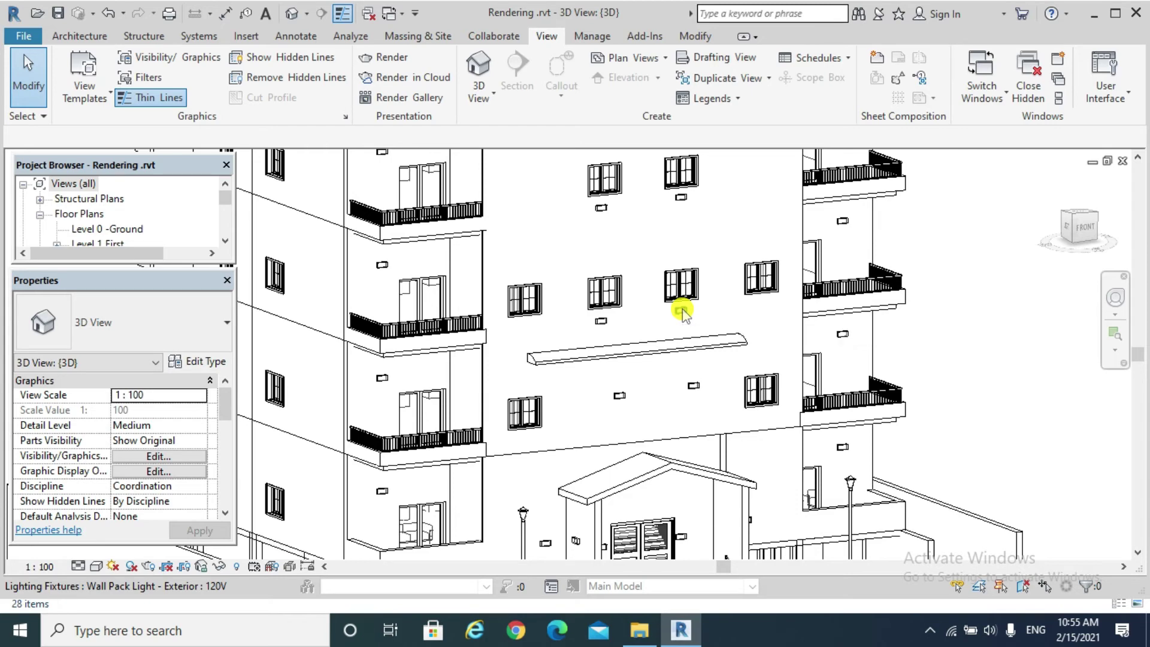
click(683, 310)
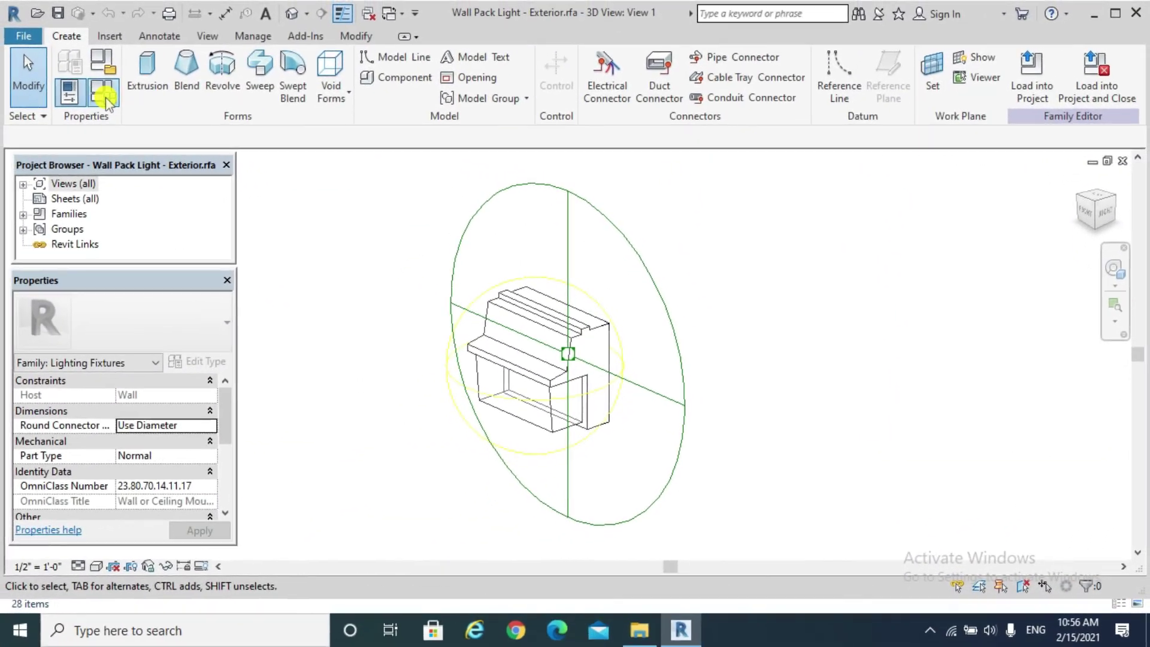
click(103, 95)
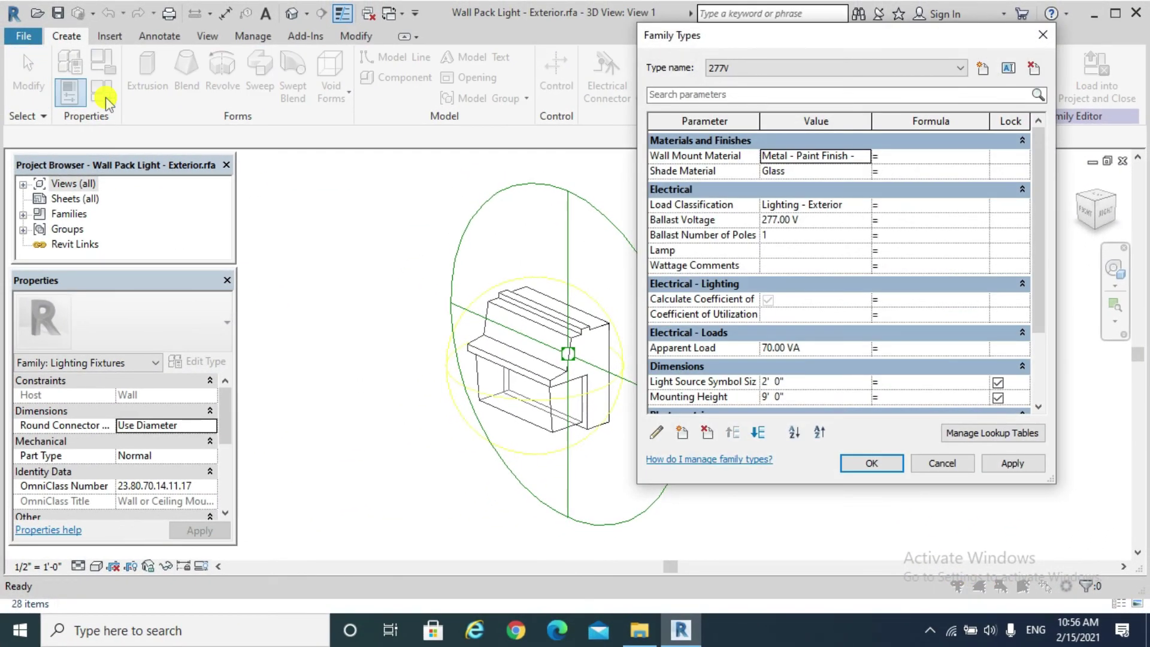
scroll(686, 360, down, 3)
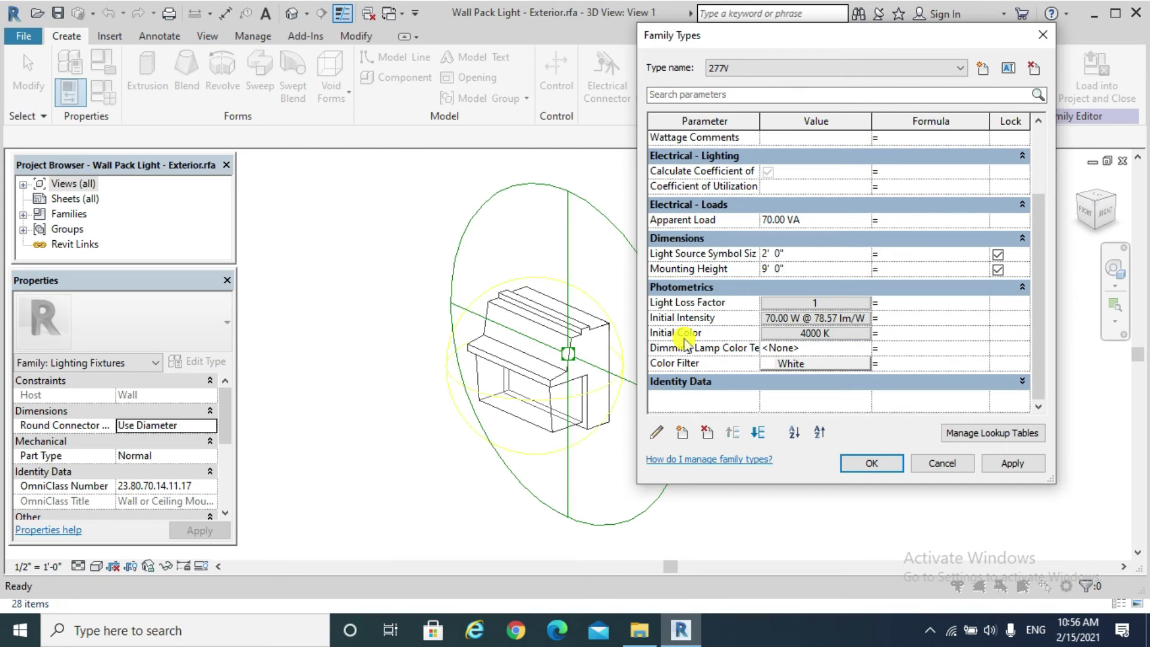
Review the Initial Color presets of the 277V type, including Custom, and load the wall pack light family into the project
click(813, 334)
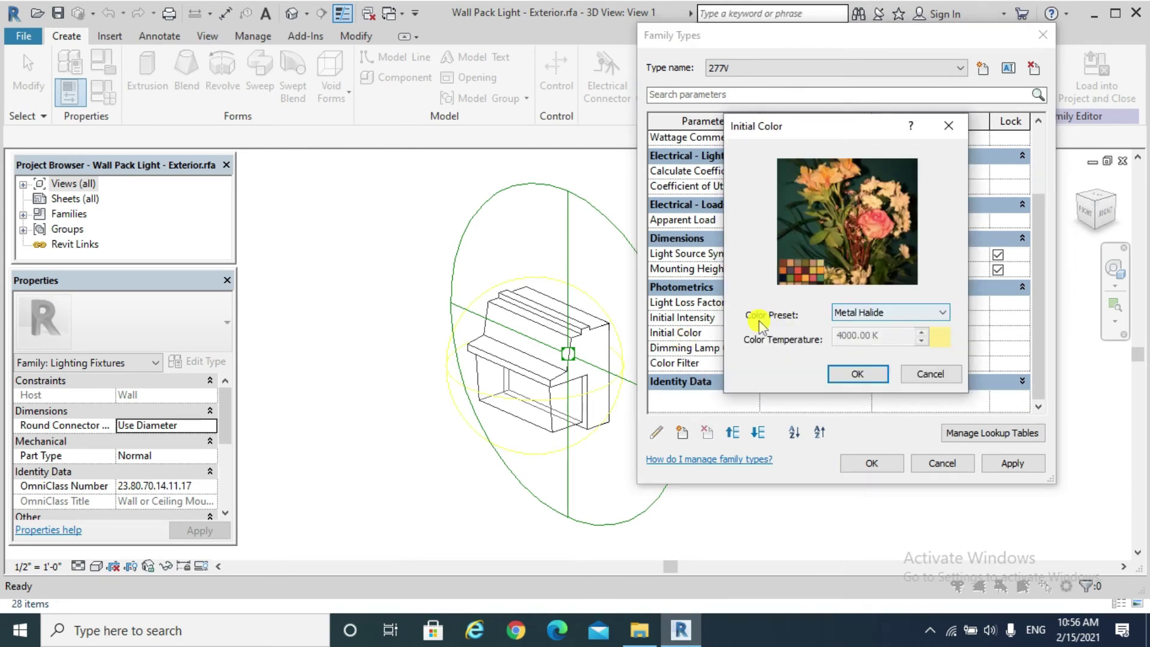
click(879, 312)
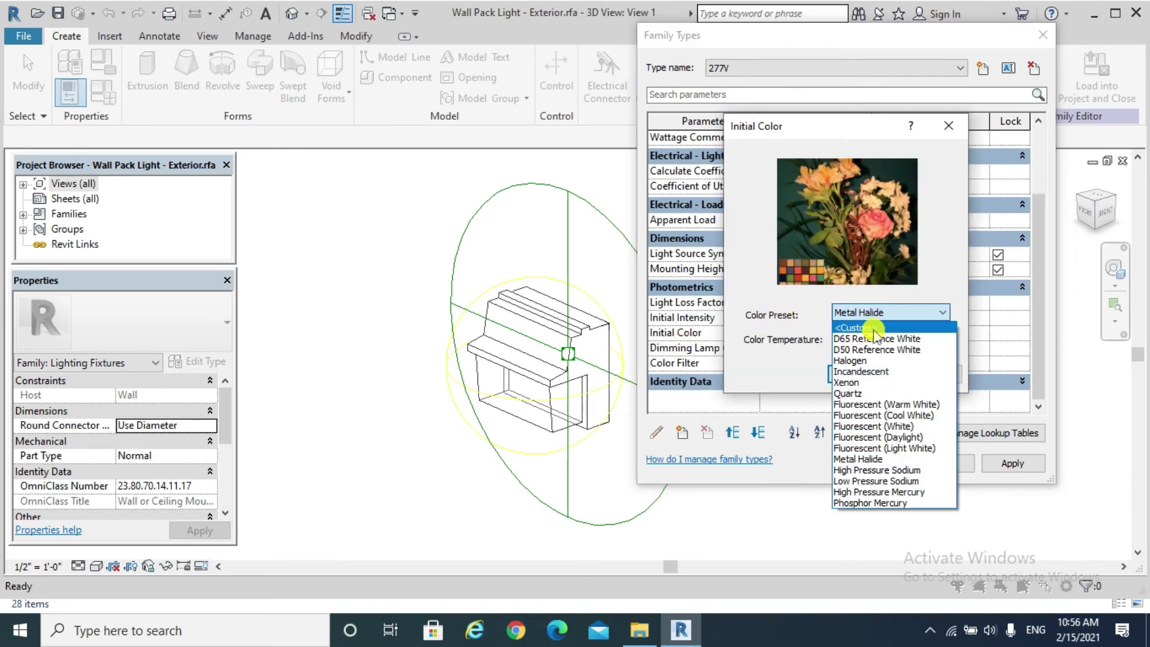
click(871, 328)
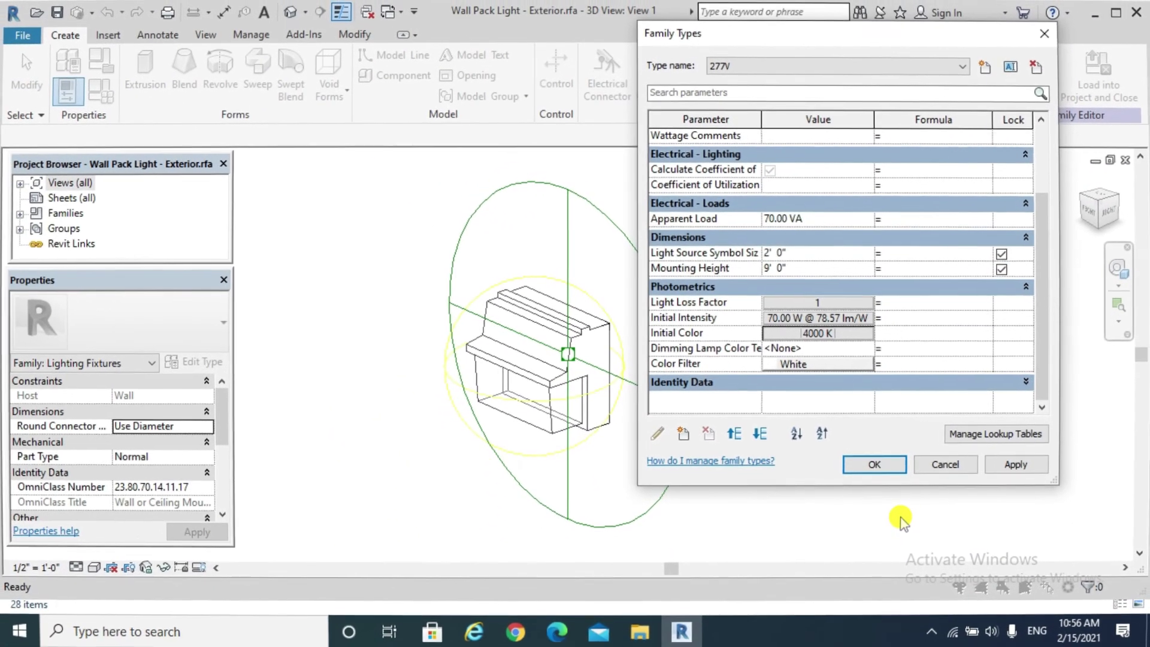
click(876, 467)
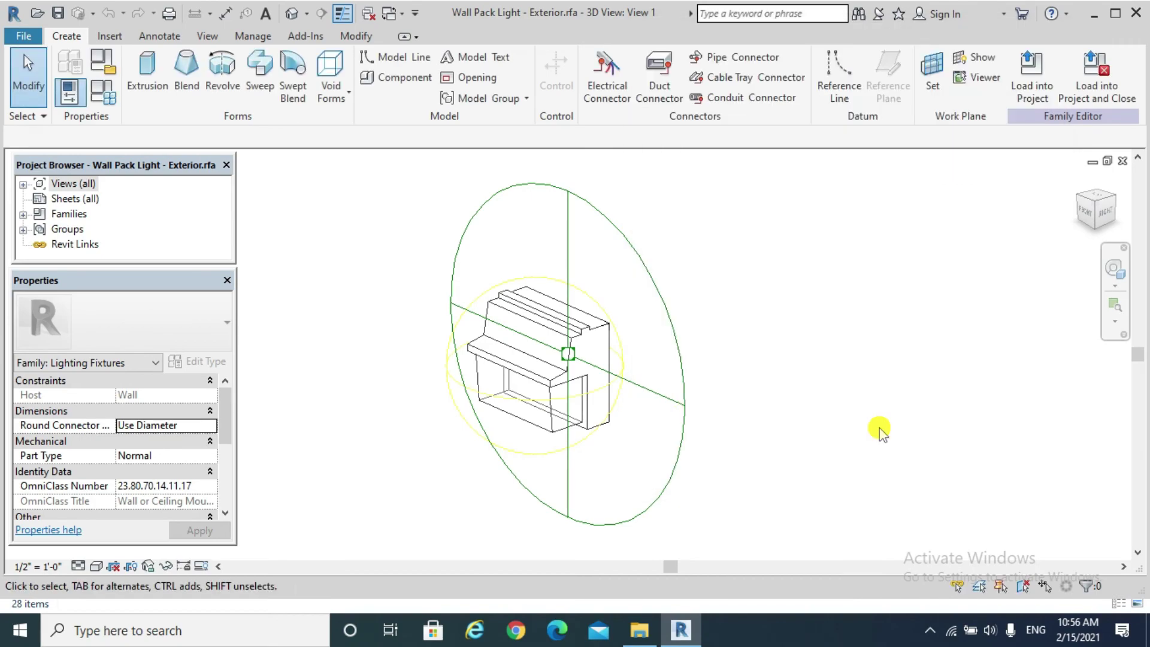
click(1025, 98)
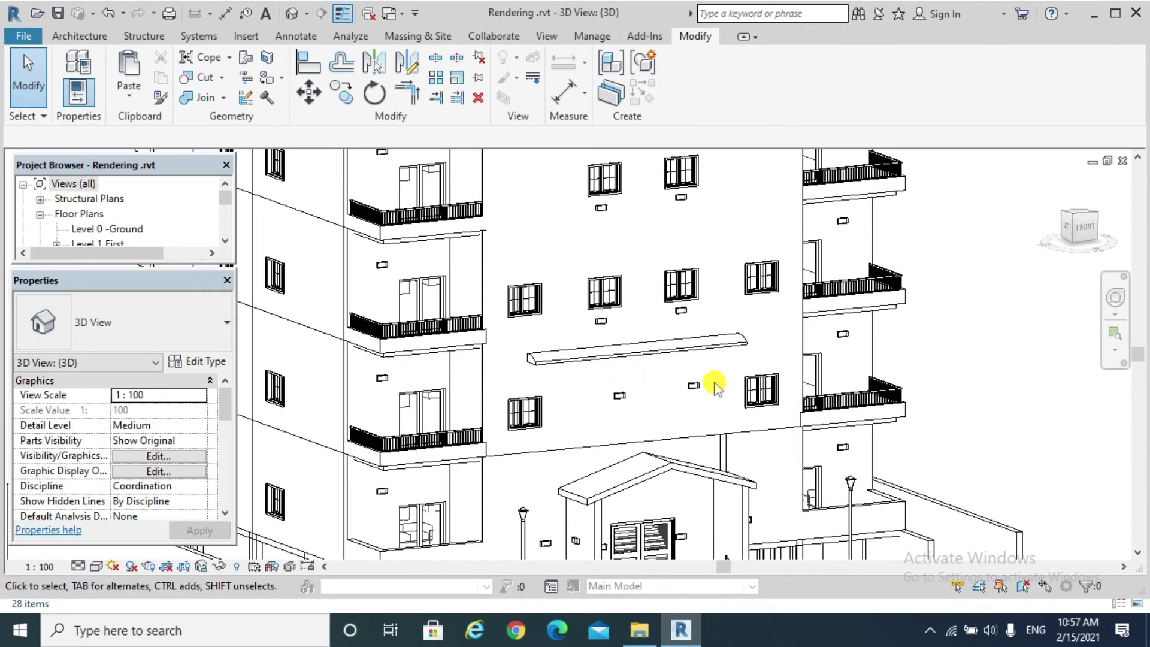
Set the Initial Color of the 120V wall pack light below the canopy to the Custom preset with a lower color temperature
click(697, 389)
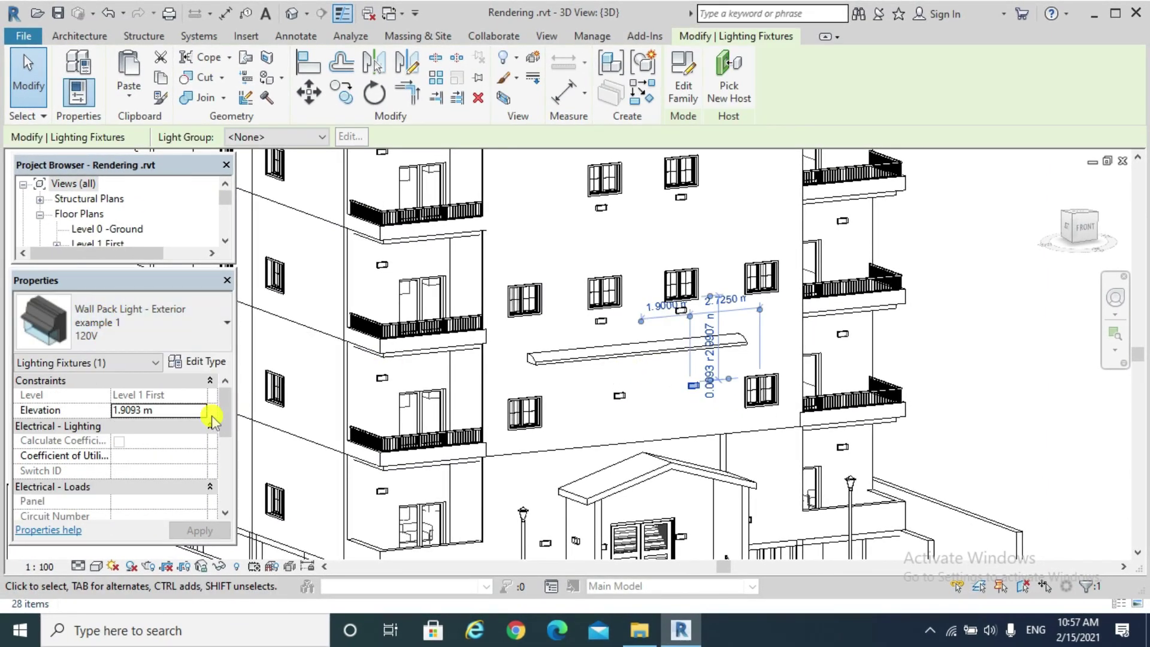
click(206, 362)
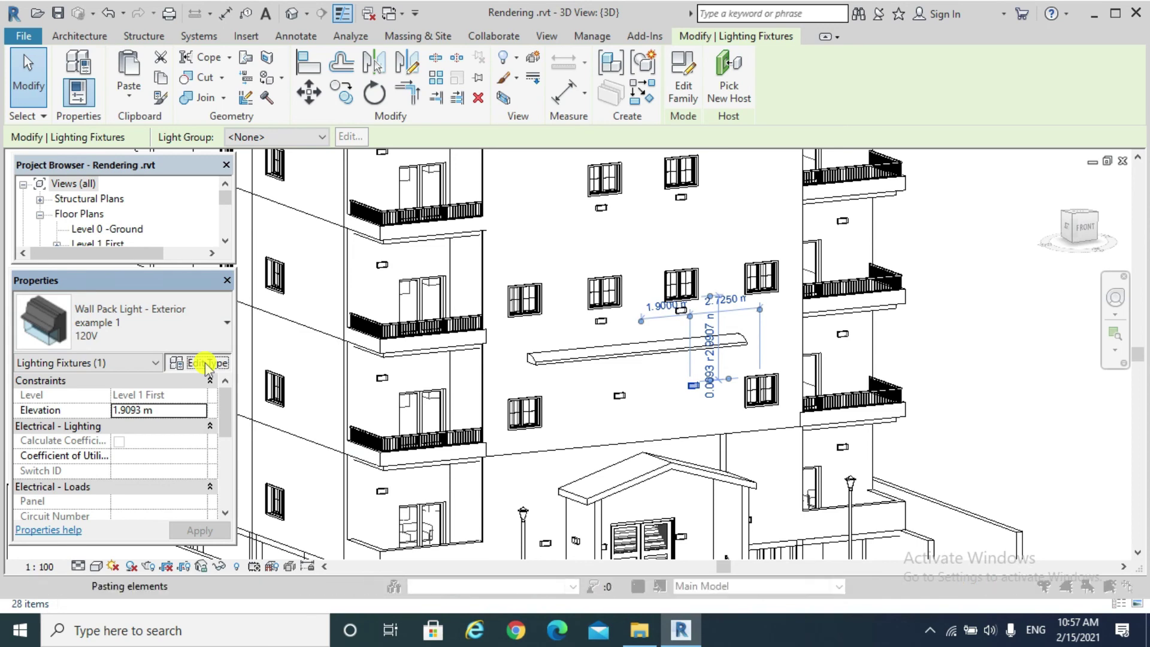
scroll(788, 300, down, 5)
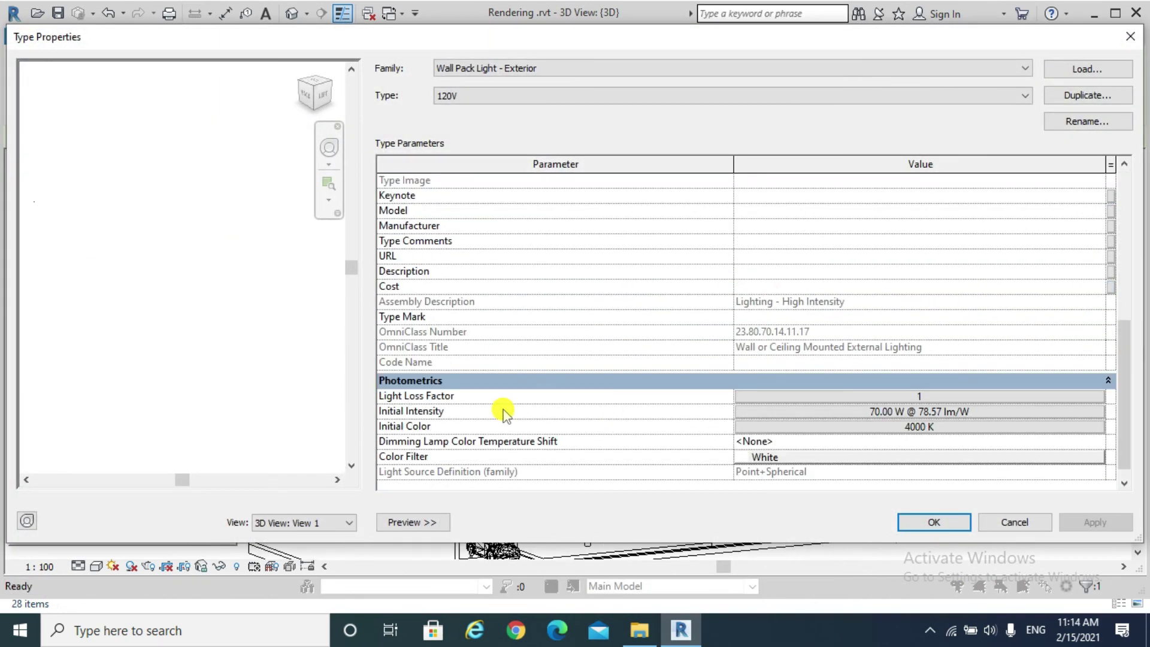
click(917, 428)
click(916, 428)
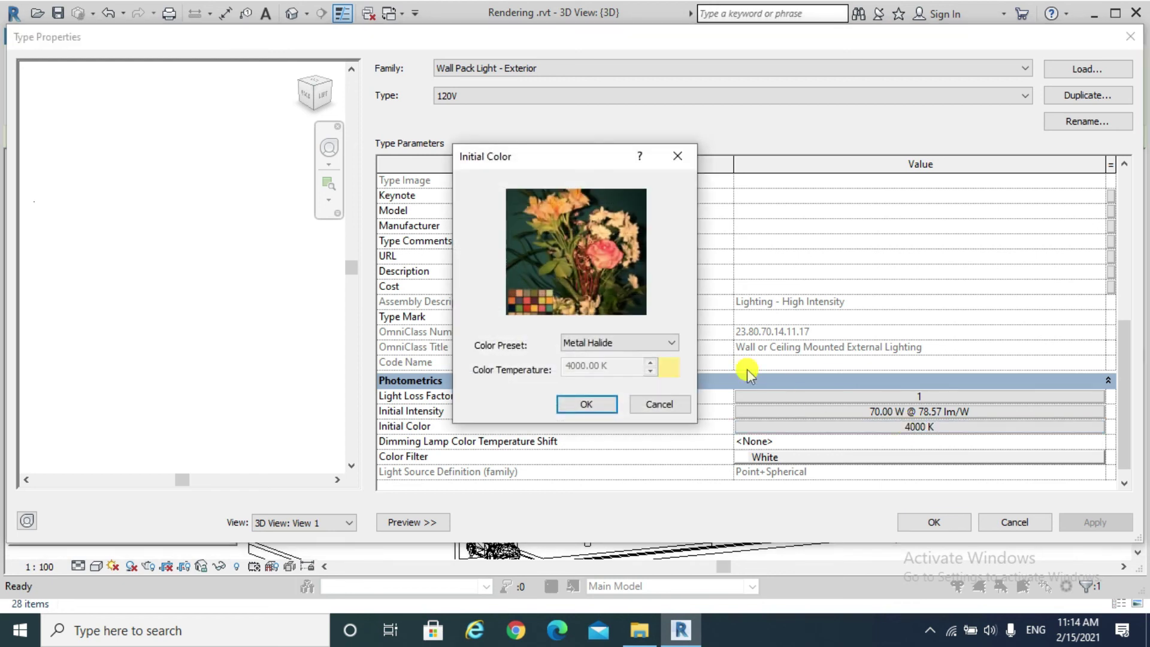
click(655, 345)
click(585, 358)
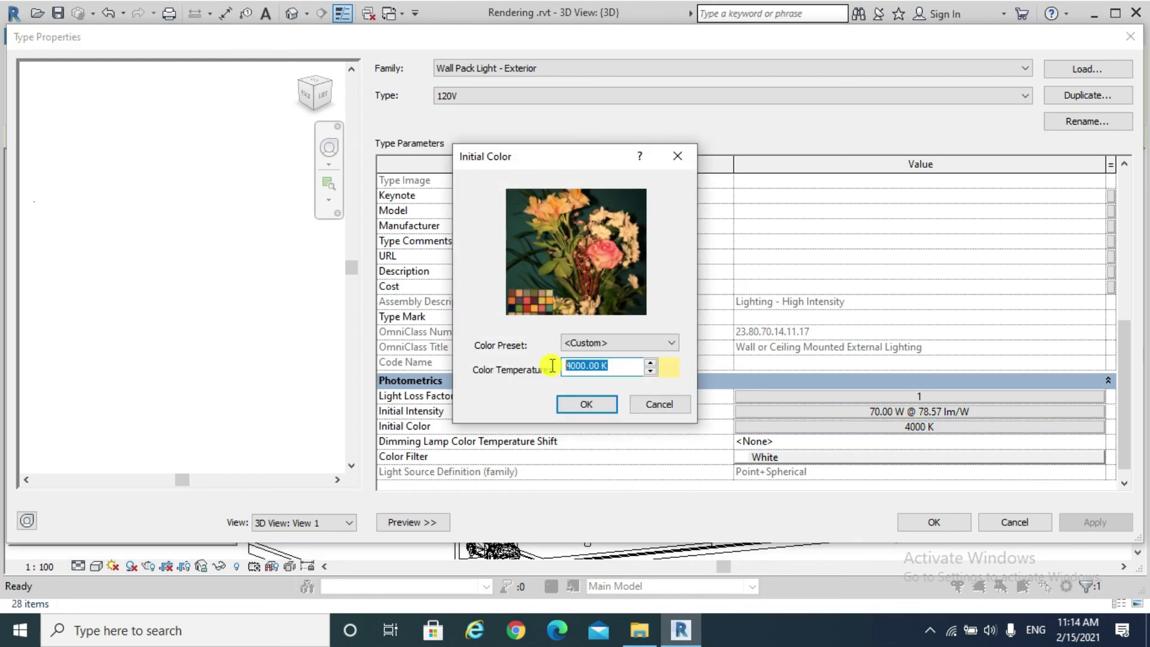
text(2)
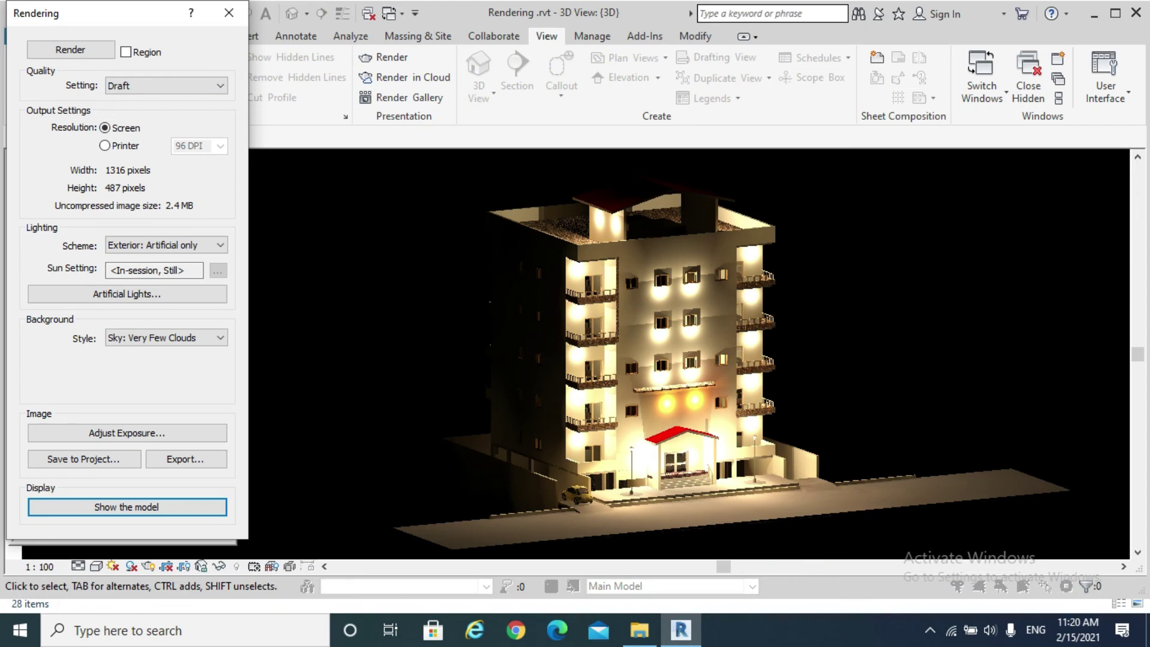
Switch the display from the finished rendering to the model and back to compare them
click(189, 509)
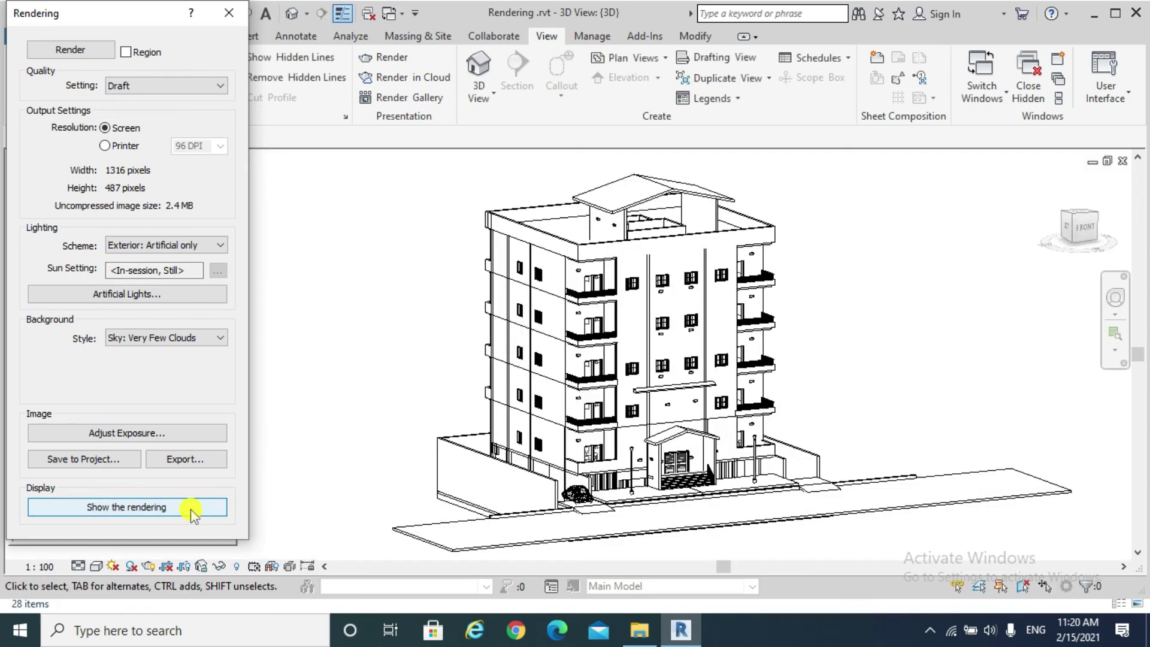
click(189, 509)
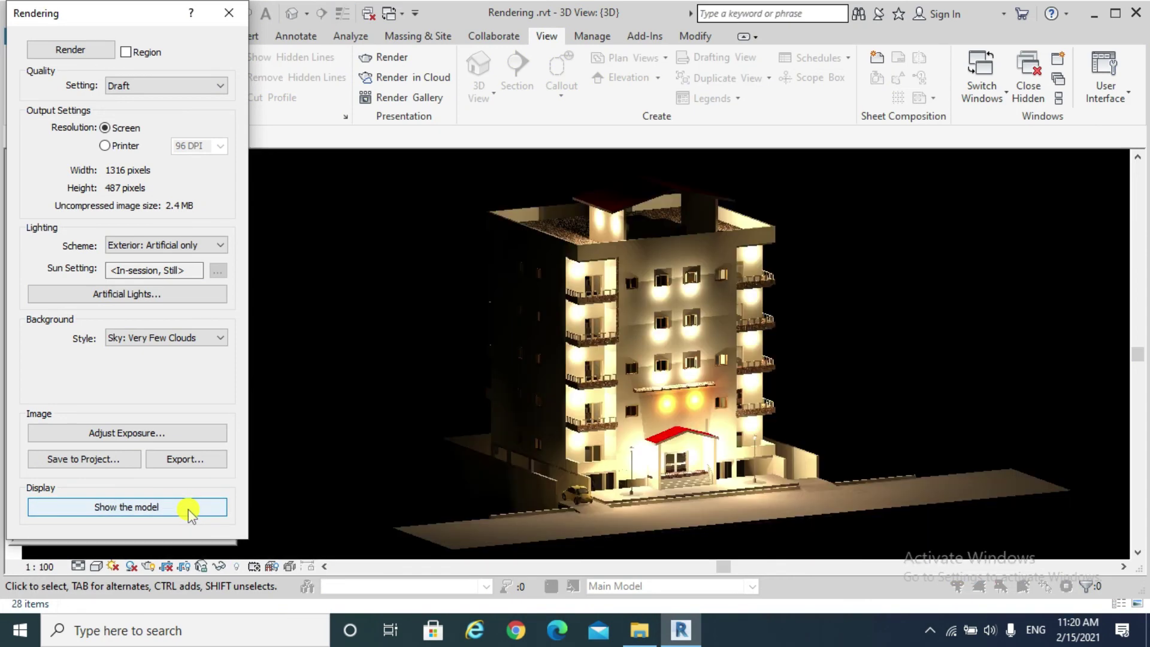